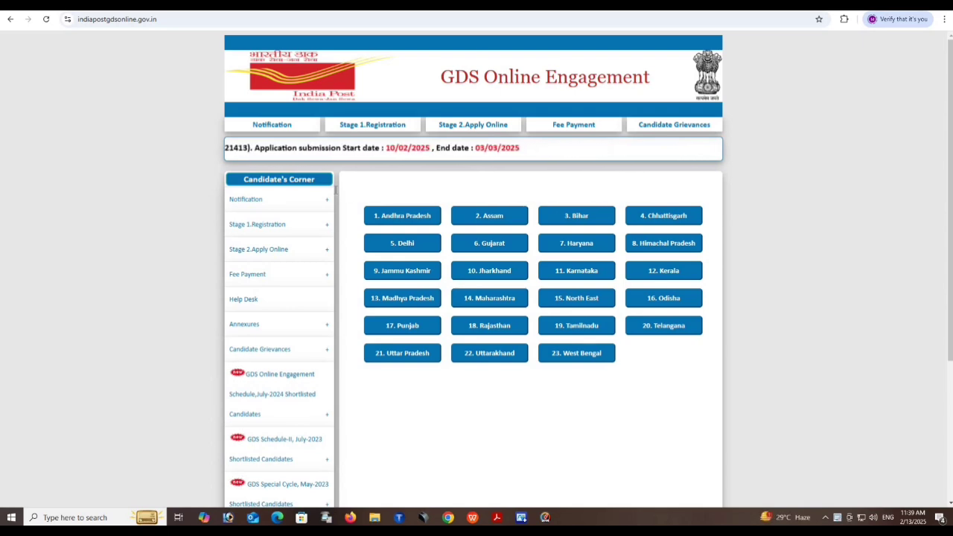
Open a new browser tab showing the Google search homepage
{"action": "key", "text": "ctrl+t"}
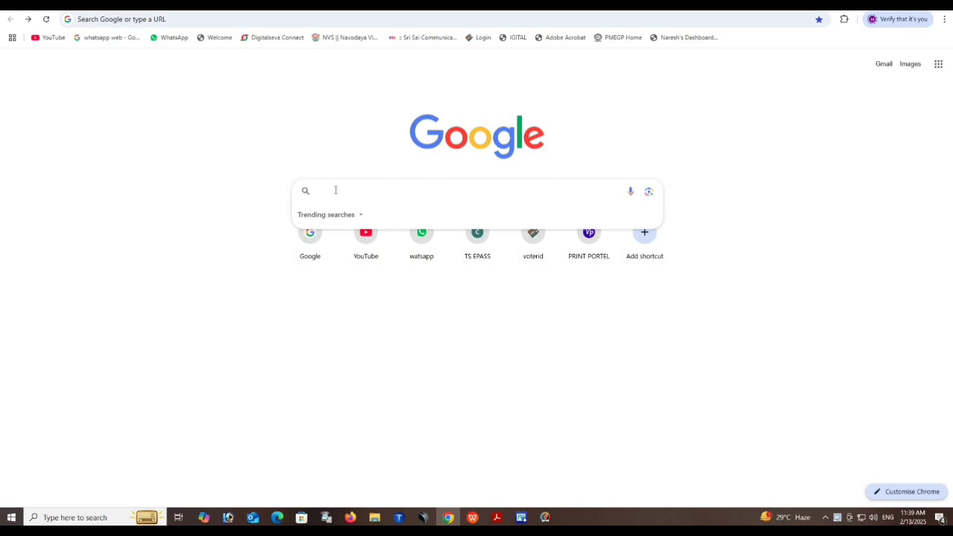
Search Google for 'gds online' using the suggested query
{"action": "type", "text": "GDS"}
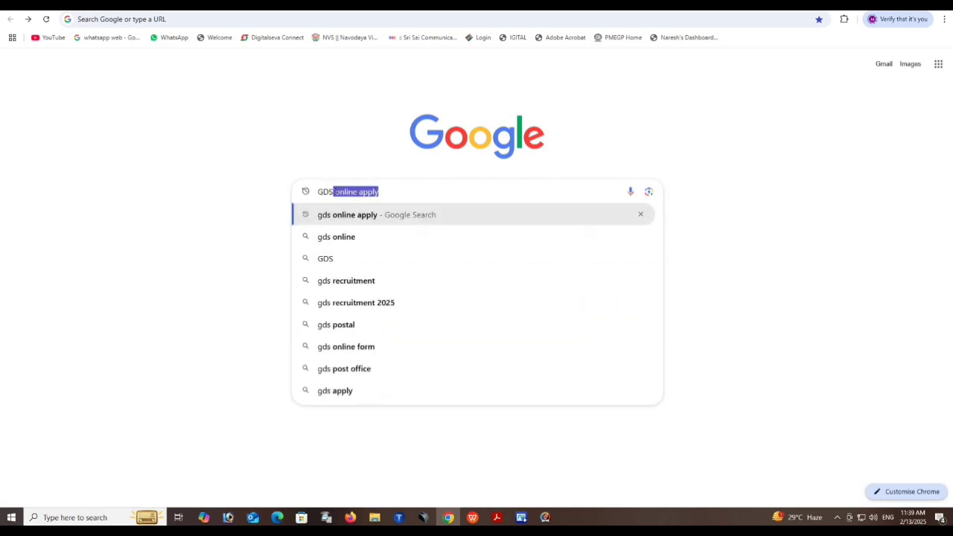
{"action": "type", "text": " ONL"}
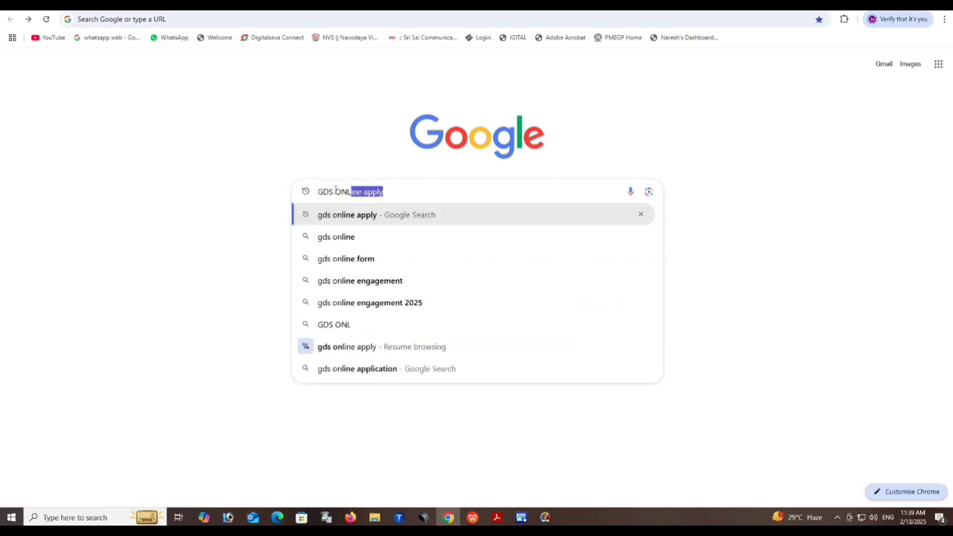
{"action": "type", "text": "INE"}
{"action": "key", "text": "Down"}
{"action": "key", "text": "Return"}
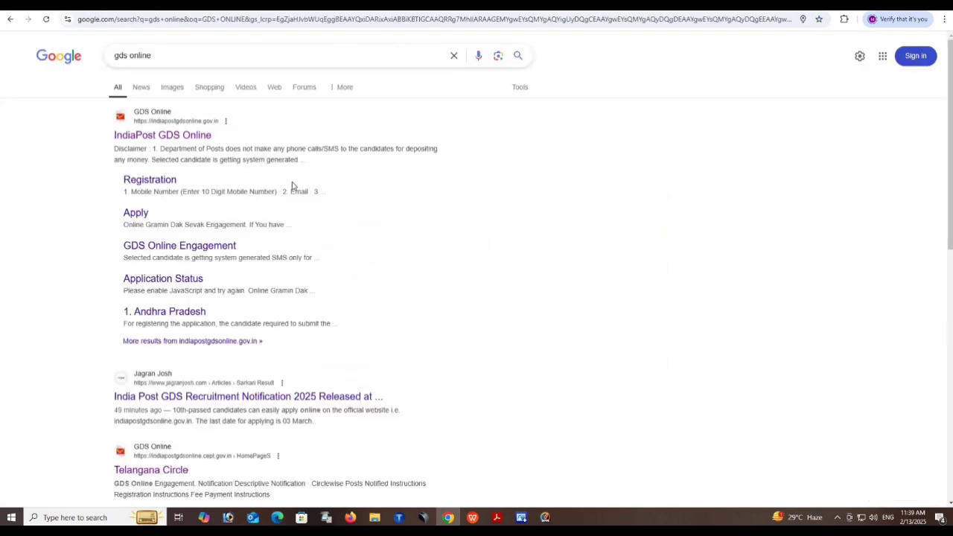
Go to the official IndiaPost GDS Online site and open its Stage 1 Registration form
{"action": "left_click", "coordinate": [168, 142]}
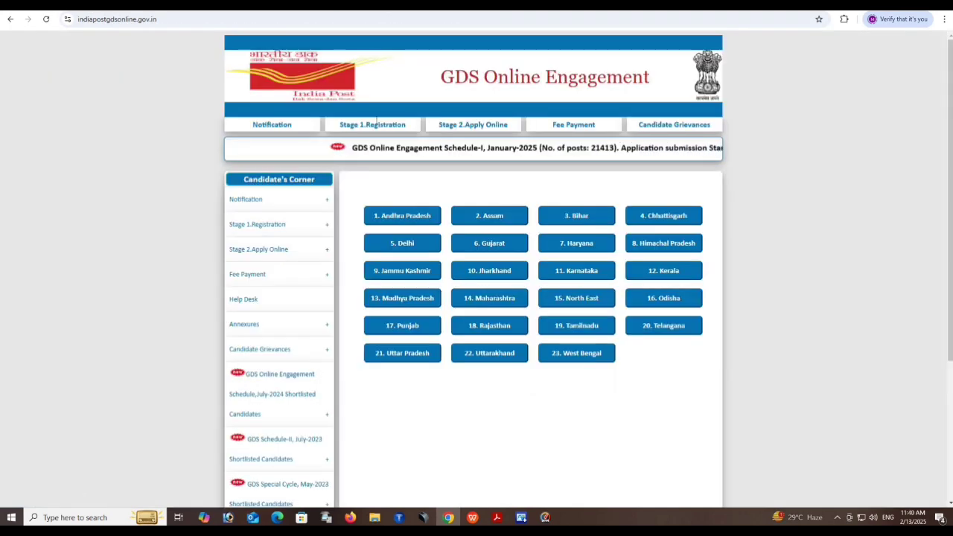
{"action": "mouse_move", "coordinate": [376, 123]}
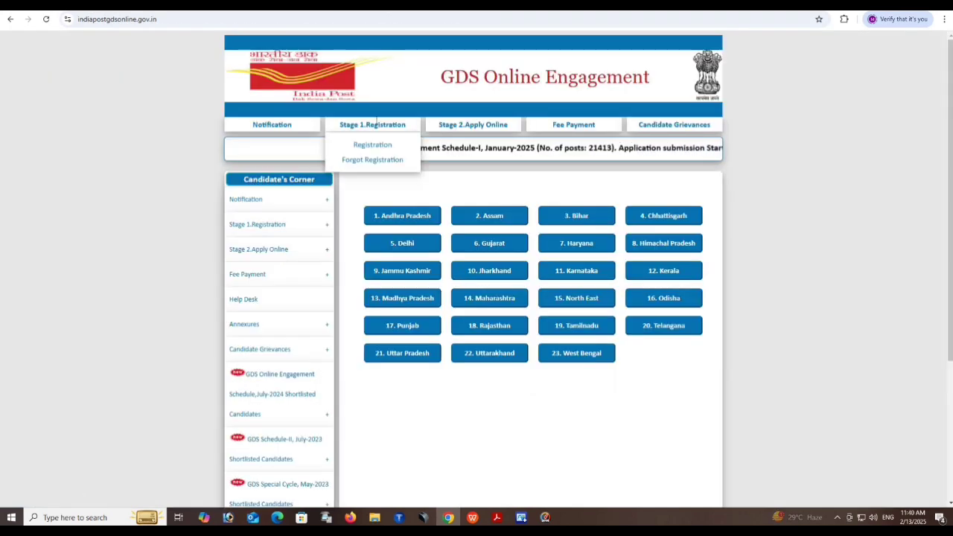
{"action": "left_click", "coordinate": [380, 145]}
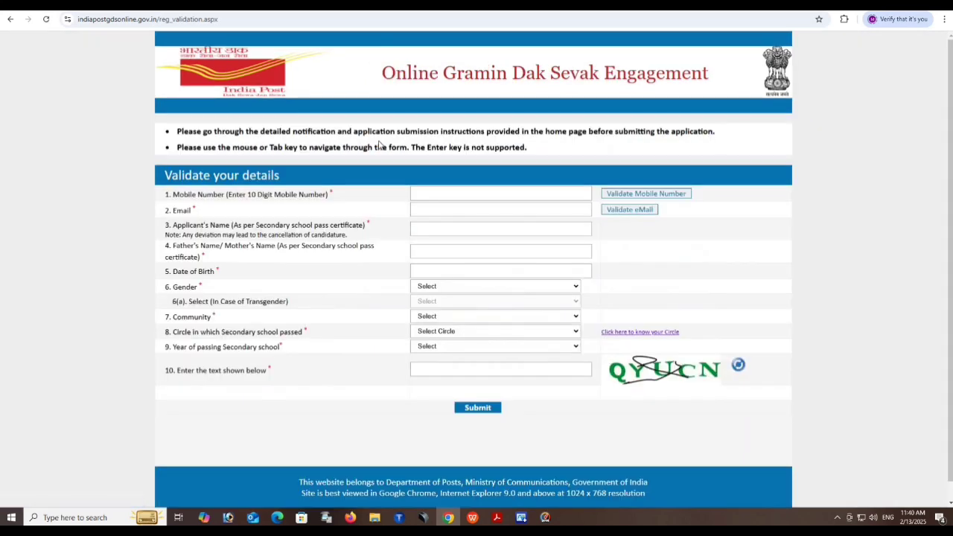
{"action": "left_click", "coordinate": [463, 195]}
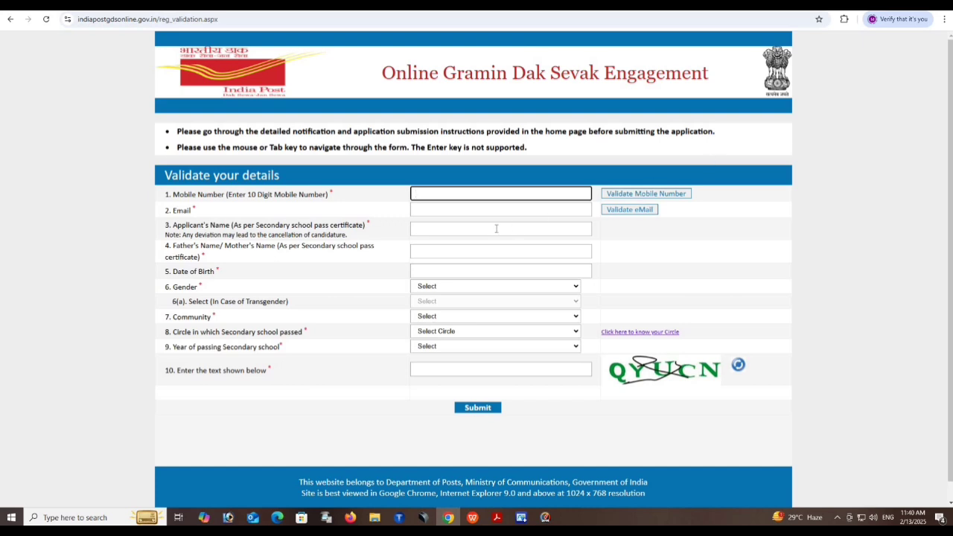
{"action": "left_click", "coordinate": [451, 209]}
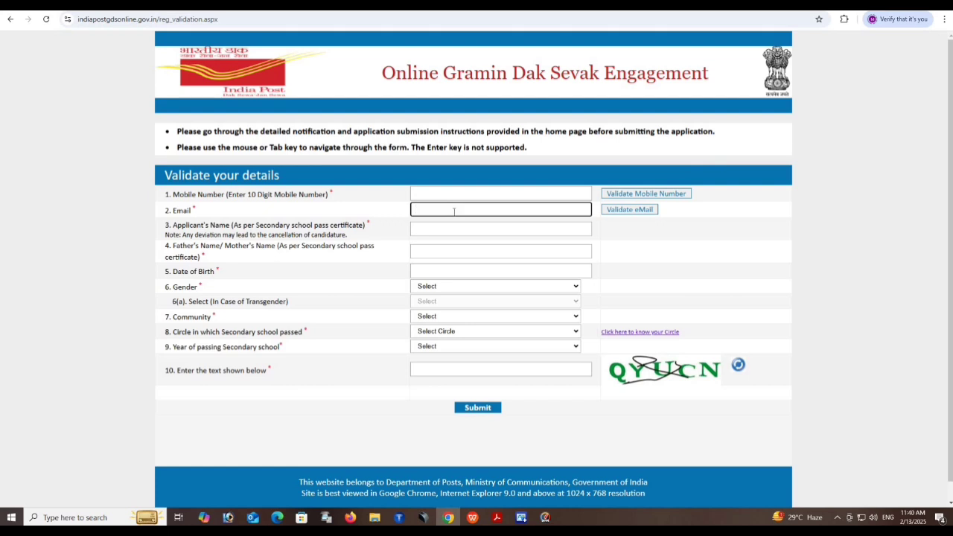
{"action": "left_click", "coordinate": [627, 212]}
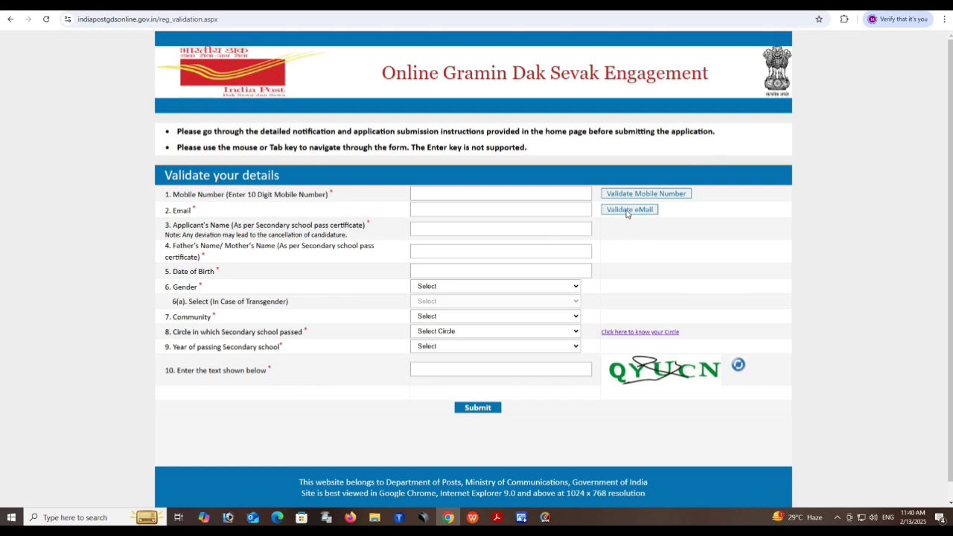
{"action": "left_click", "coordinate": [560, 82]}
{"action": "left_click", "coordinate": [422, 229]}
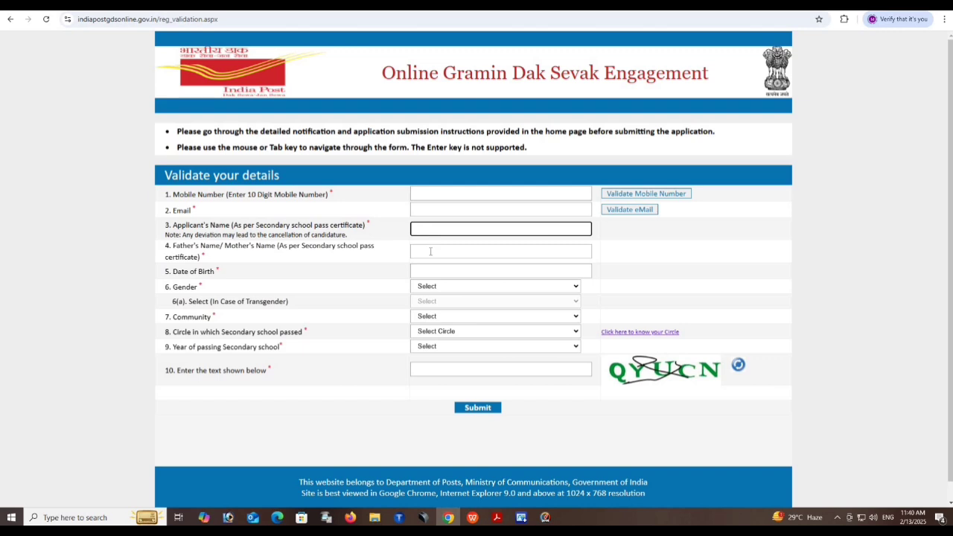
{"action": "left_click", "coordinate": [432, 254]}
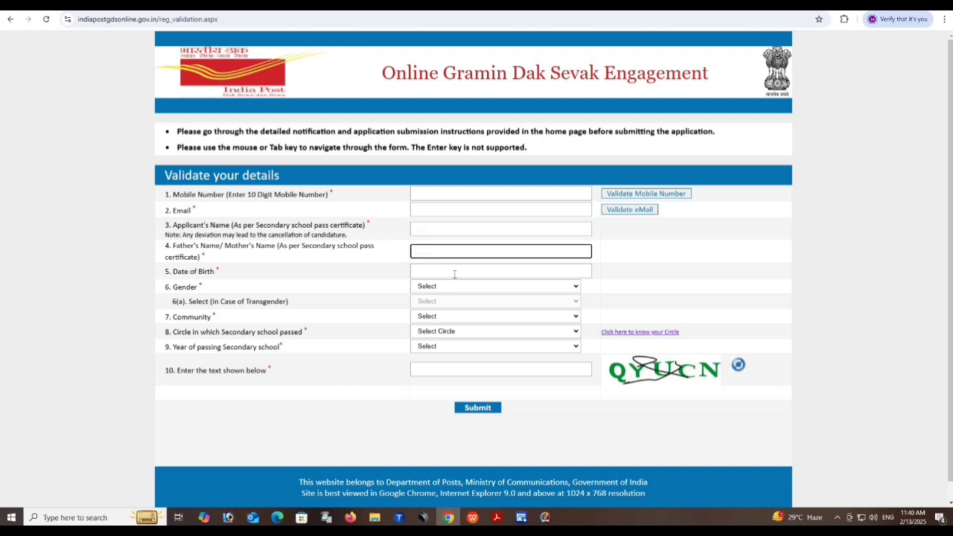
{"action": "left_click", "coordinate": [456, 272]}
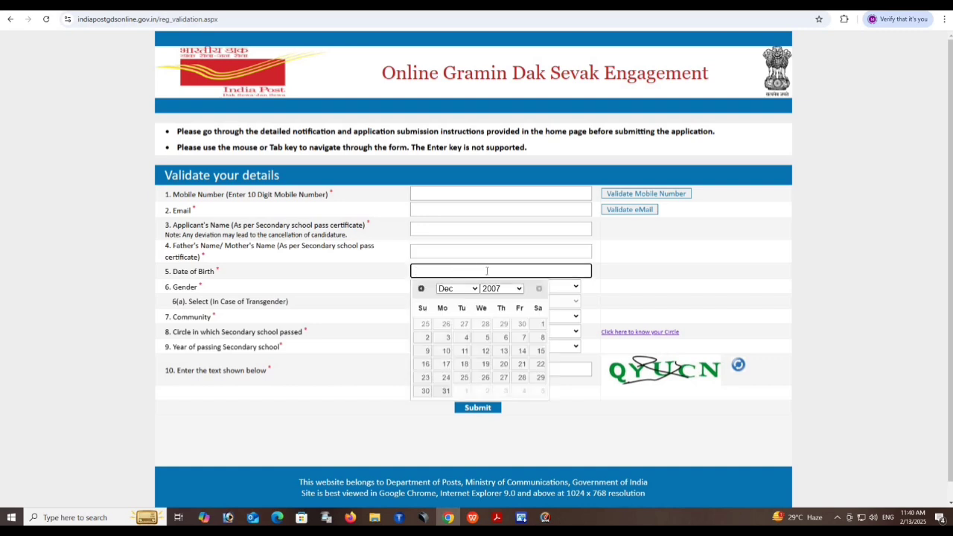
{"action": "left_click", "coordinate": [673, 273]}
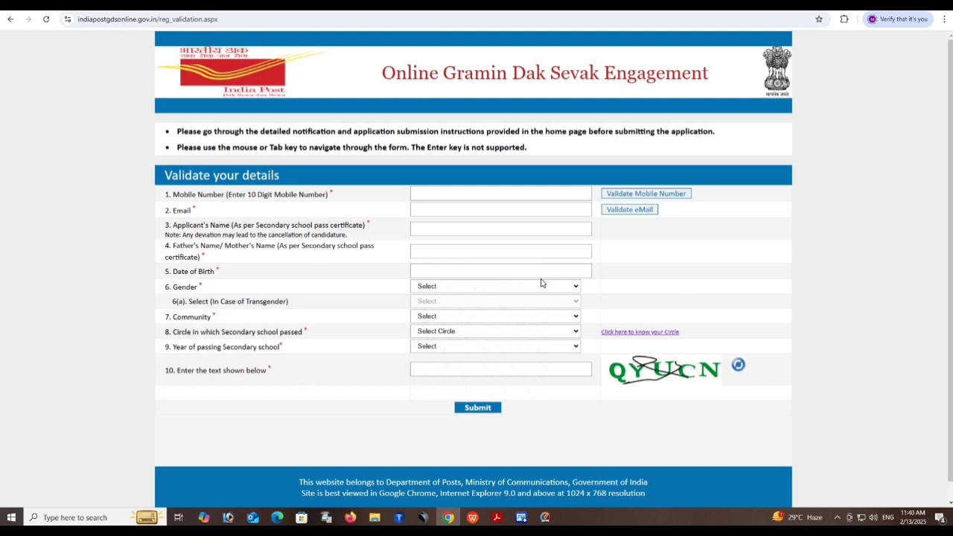
{"action": "left_click", "coordinate": [485, 289]}
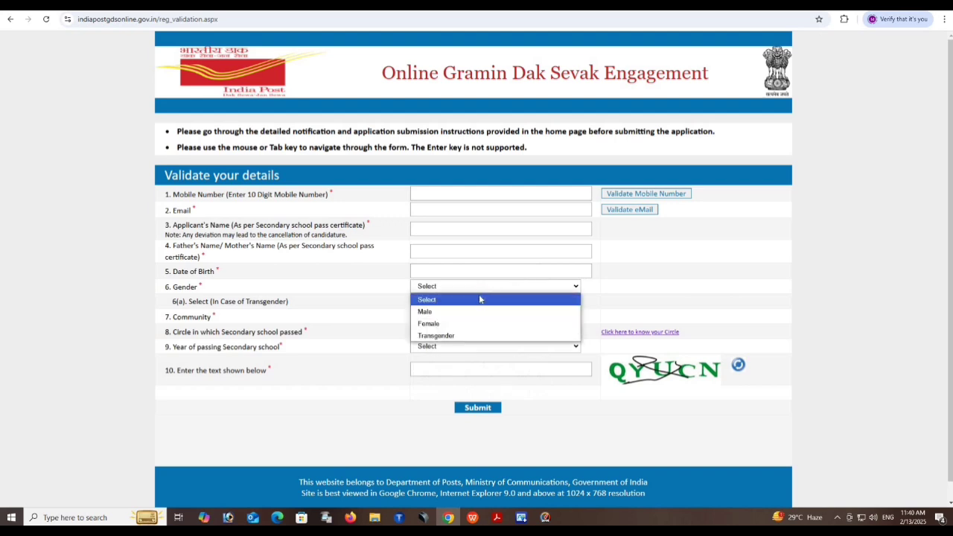
{"action": "left_click", "coordinate": [483, 288]}
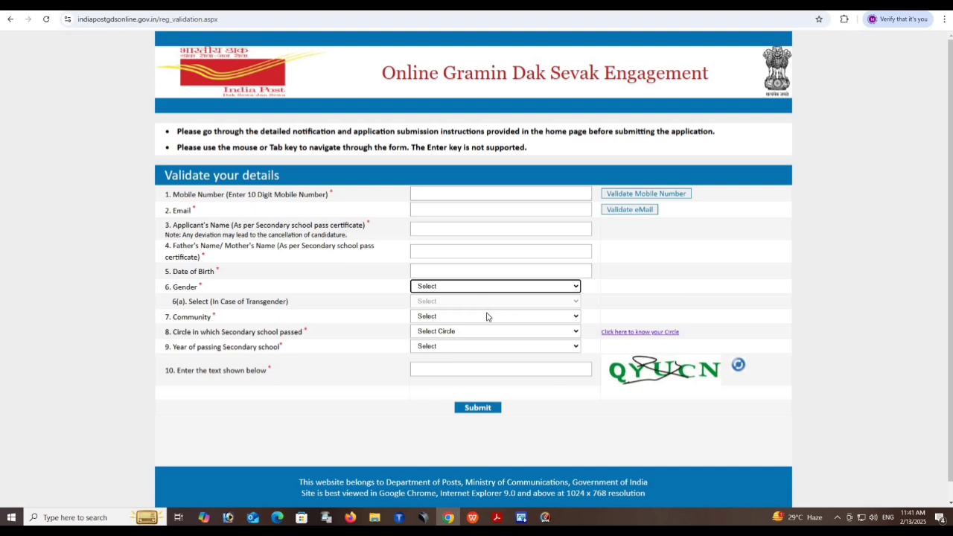
{"action": "left_click", "coordinate": [487, 317]}
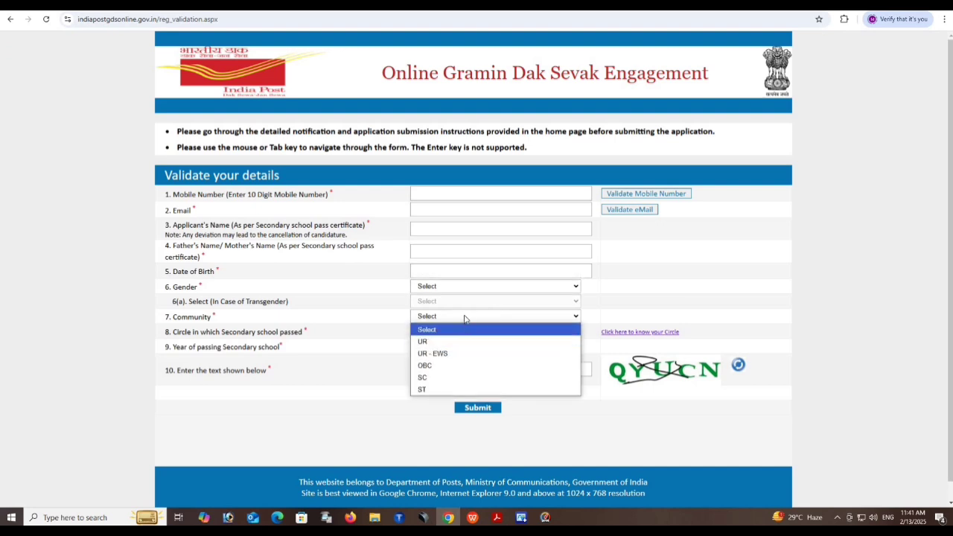
{"action": "left_click", "coordinate": [464, 317]}
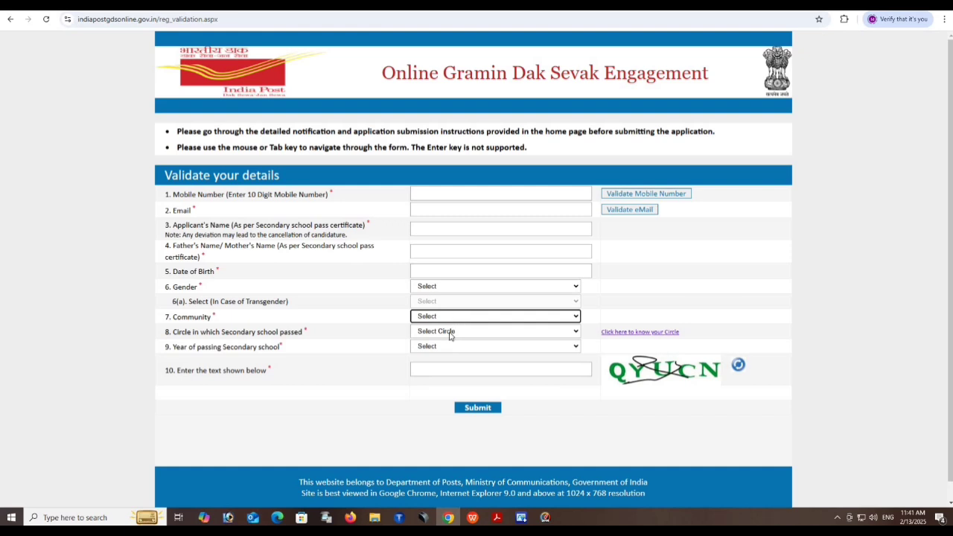
{"action": "left_click", "coordinate": [450, 336]}
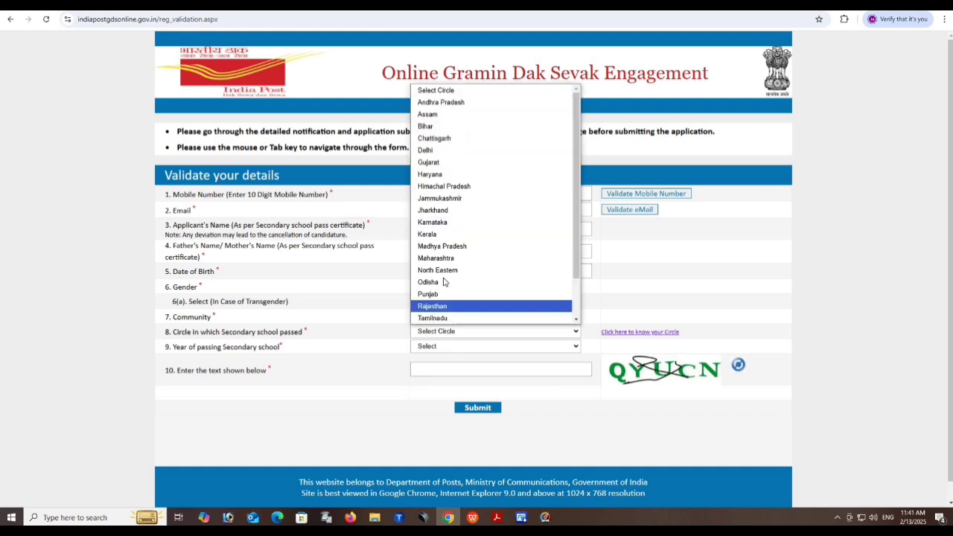
{"action": "left_click", "coordinate": [387, 377]}
{"action": "left_click", "coordinate": [439, 348]}
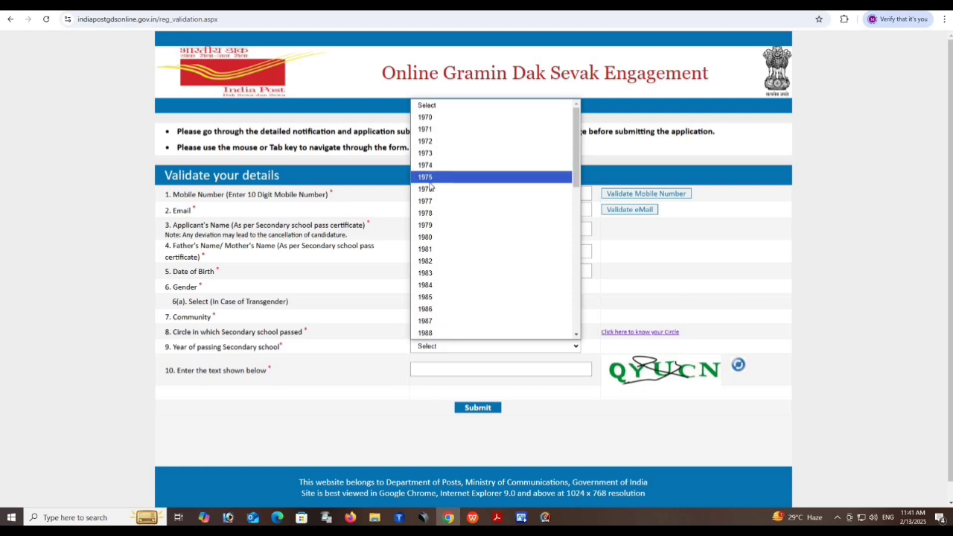
{"action": "left_click", "coordinate": [392, 353]}
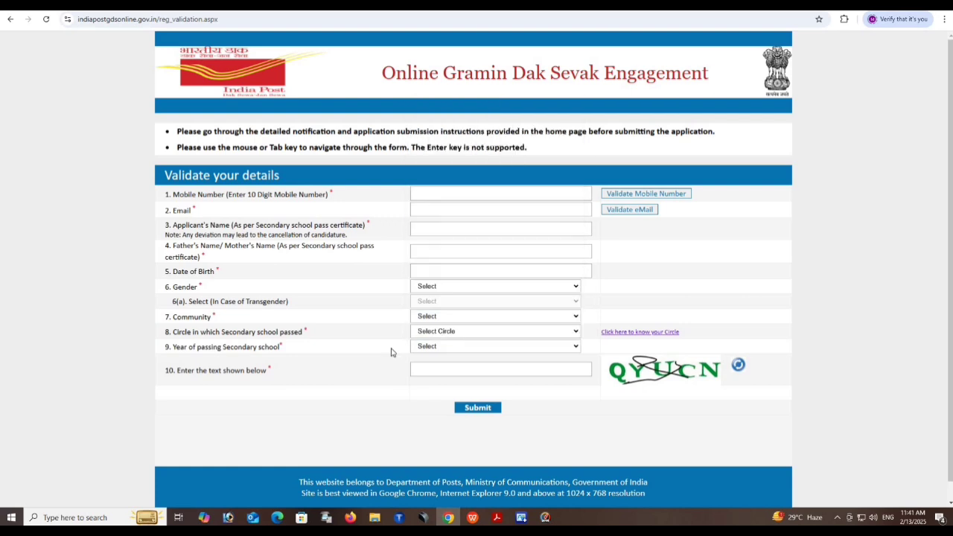
Revisit the captcha and Aadhaar fields, then answer No to 'Are you a Person with Disability'
{"action": "left_click", "coordinate": [457, 370]}
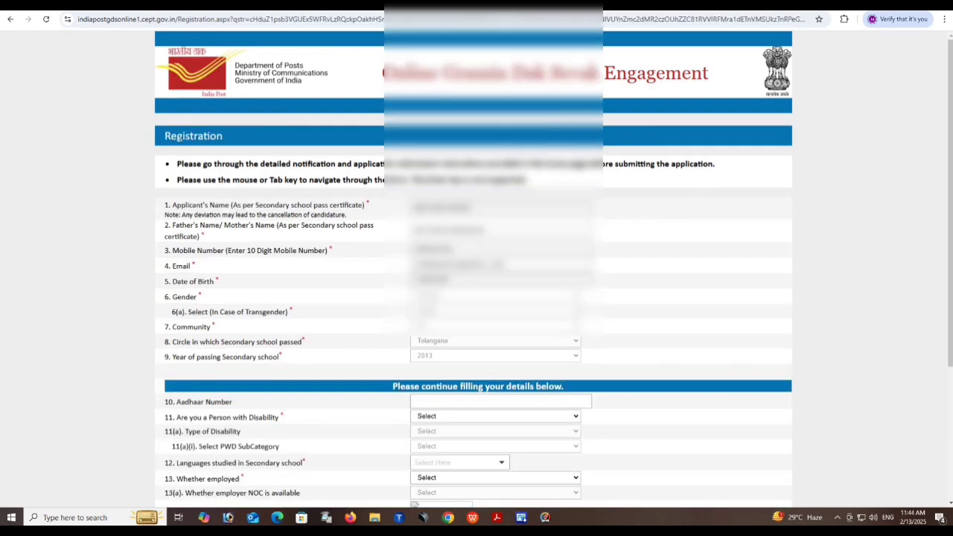
{"action": "scroll", "coordinate": [477, 298], "scroll_direction": "down", "scroll_amount": 3}
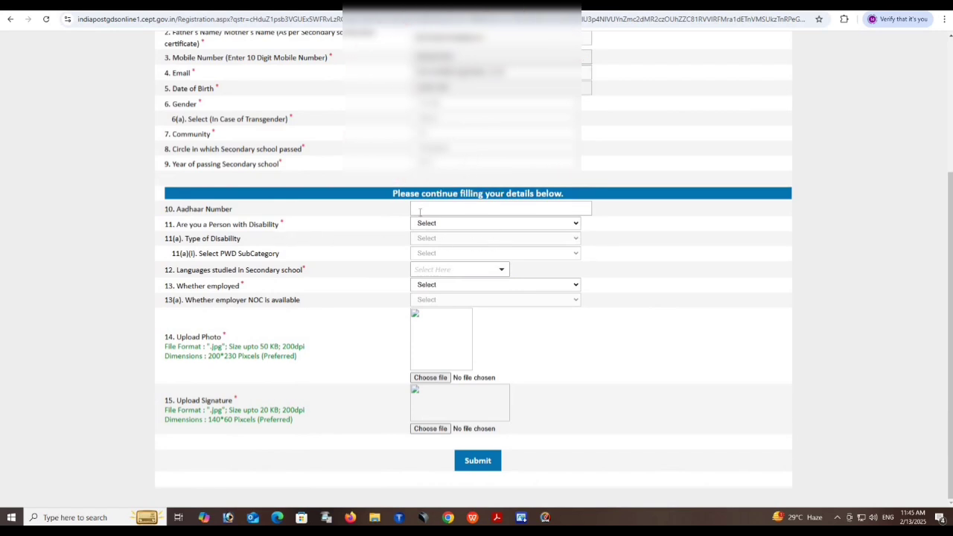
{"action": "left_click", "coordinate": [475, 209]}
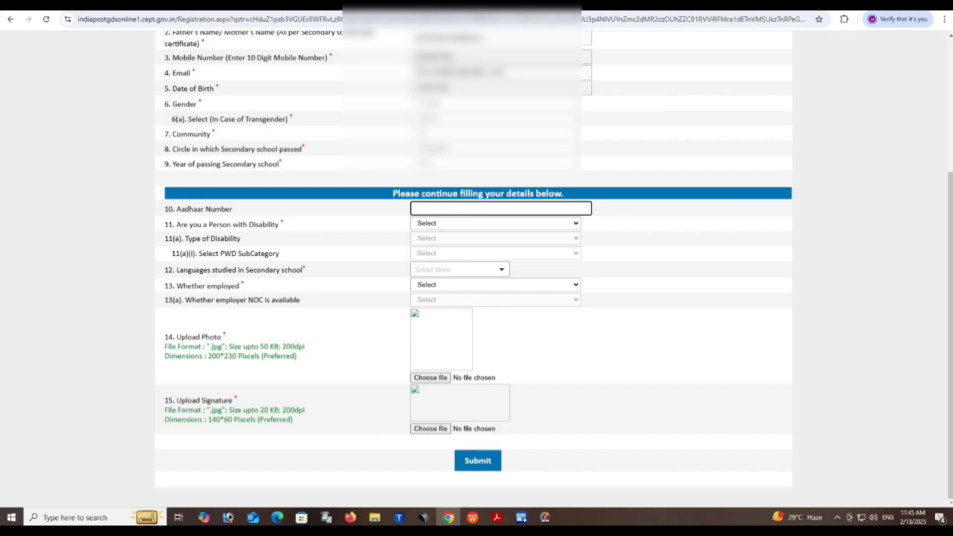
{"action": "left_click", "coordinate": [482, 210]}
{"action": "left_click", "coordinate": [481, 224]}
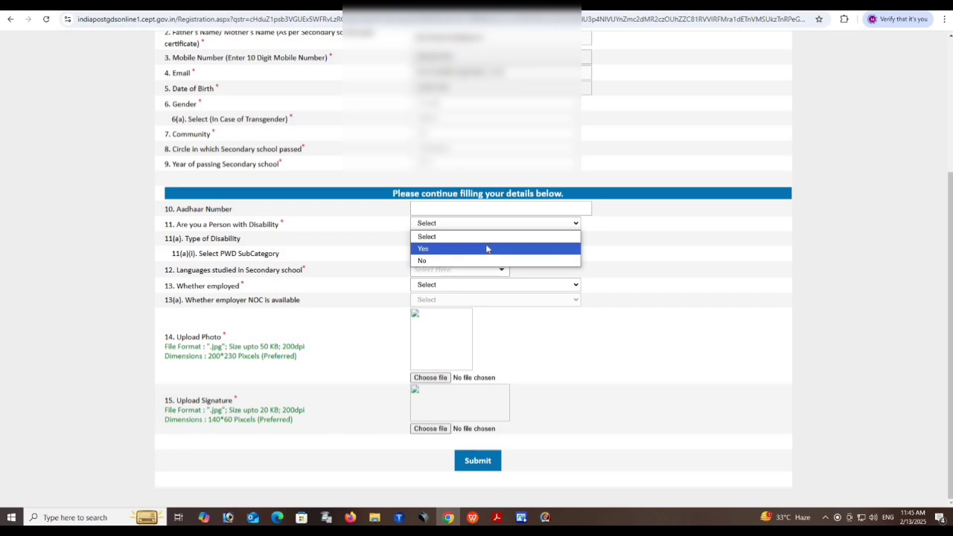
{"action": "left_click", "coordinate": [488, 260]}
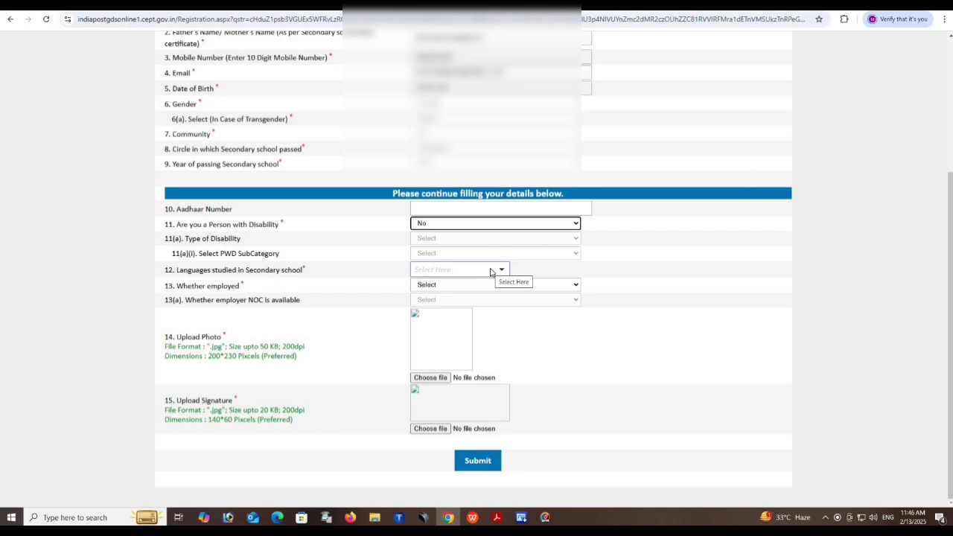
Tick Telugu in the languages-studied list and choose No for 'Whether employed'
{"action": "left_click", "coordinate": [490, 272]}
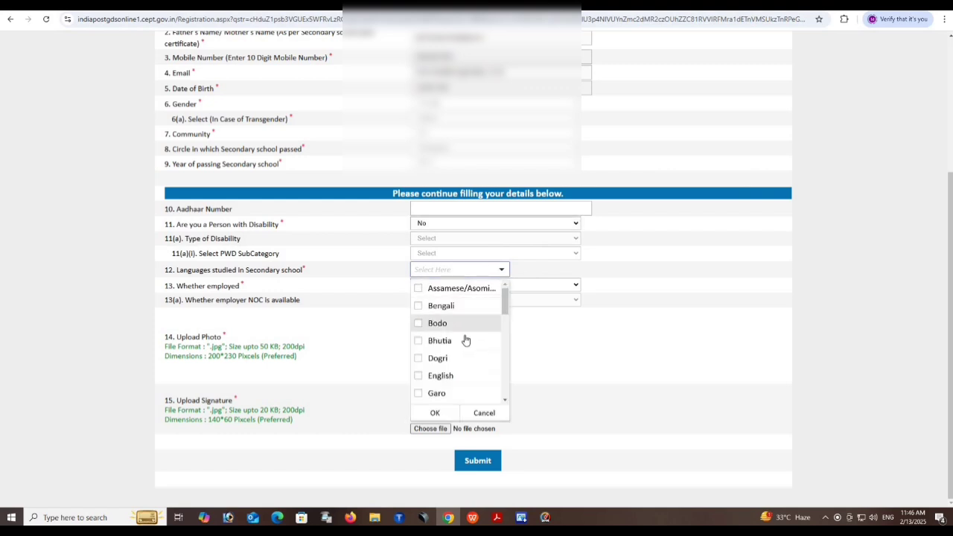
{"action": "scroll", "coordinate": [463, 341], "scroll_direction": "down", "scroll_amount": 1}
{"action": "scroll", "coordinate": [463, 341], "scroll_direction": "down", "scroll_amount": 6}
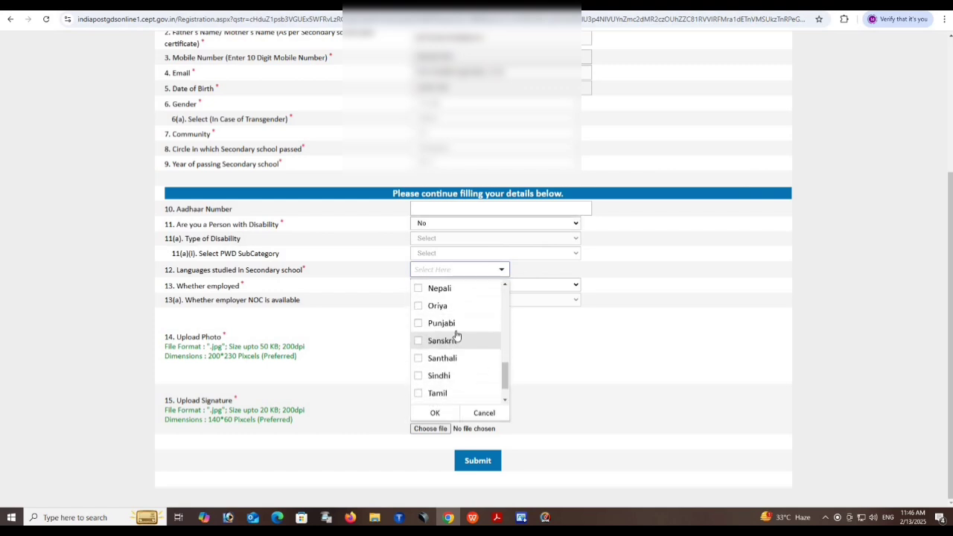
{"action": "scroll", "coordinate": [458, 333], "scroll_direction": "down", "scroll_amount": 1}
{"action": "left_click", "coordinate": [462, 379]}
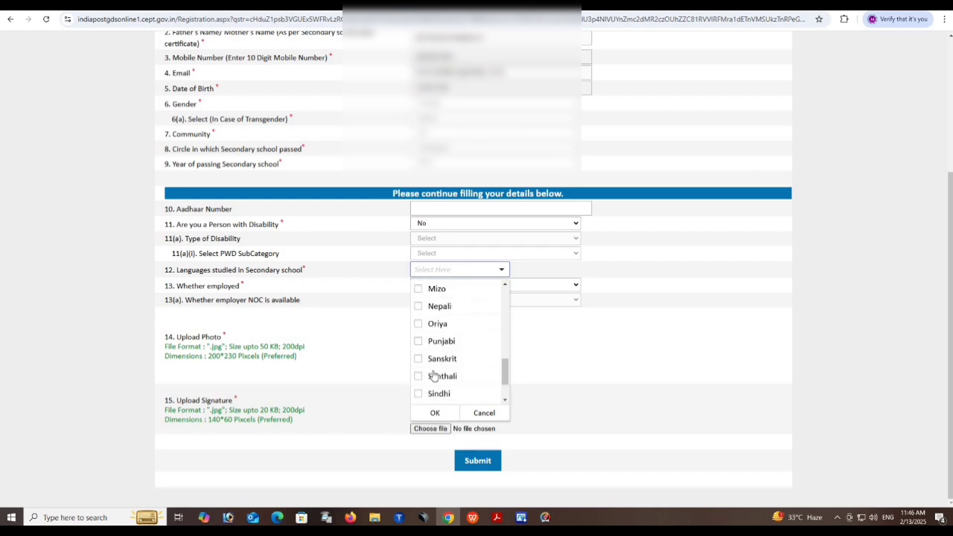
{"action": "scroll", "coordinate": [440, 395], "scroll_direction": "down", "scroll_amount": 1}
{"action": "left_click", "coordinate": [437, 412]}
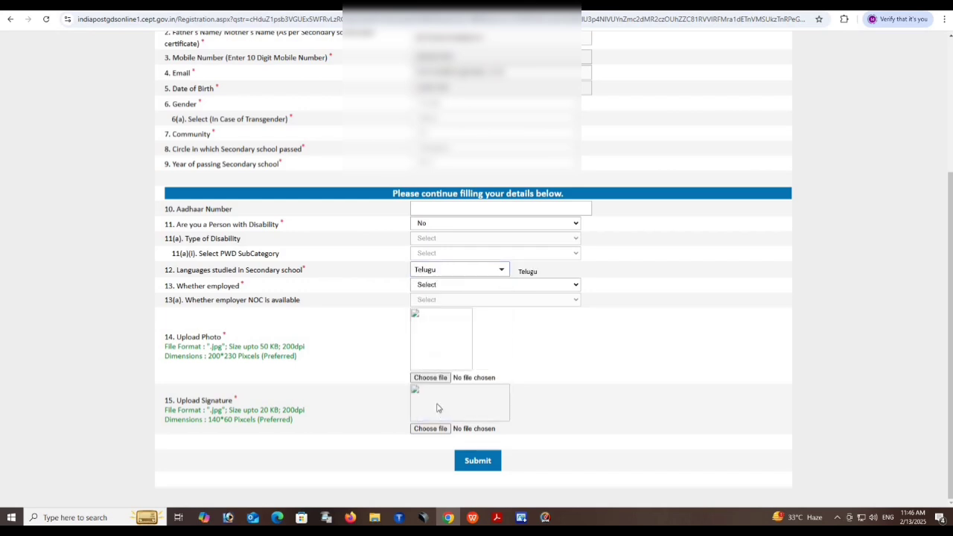
{"action": "left_click", "coordinate": [489, 286]}
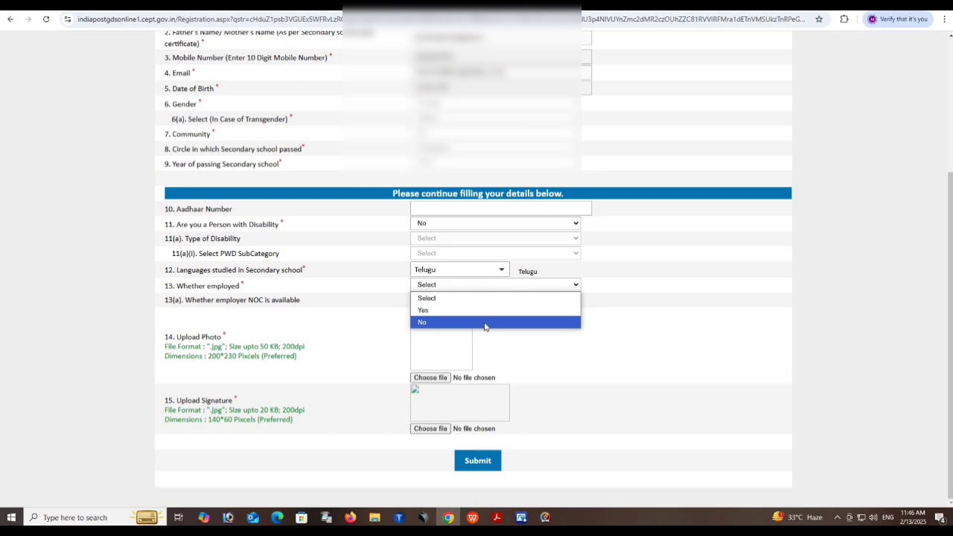
{"action": "left_click", "coordinate": [485, 323]}
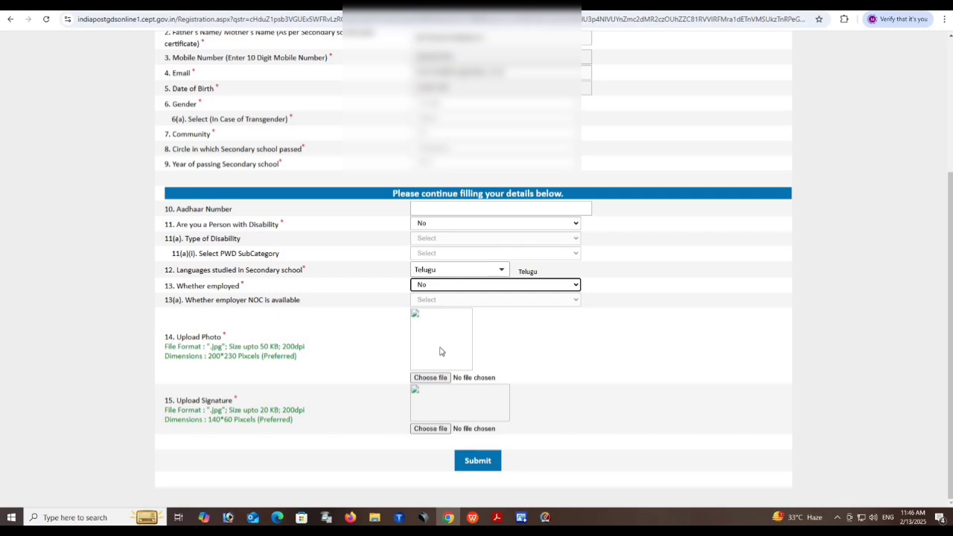
Upload the photo and signature files, then submit and confirm the registration details
{"action": "left_click", "coordinate": [432, 378]}
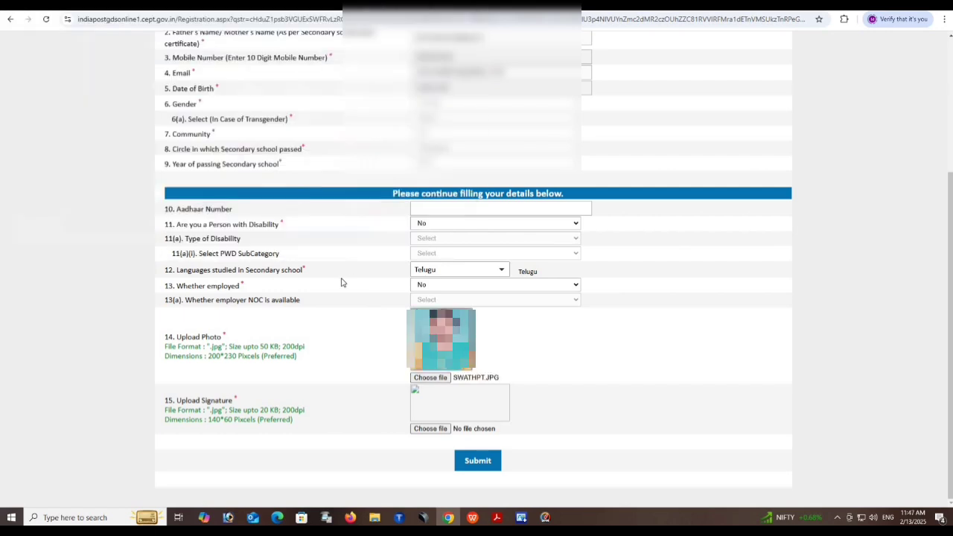
{"action": "left_click", "coordinate": [434, 429]}
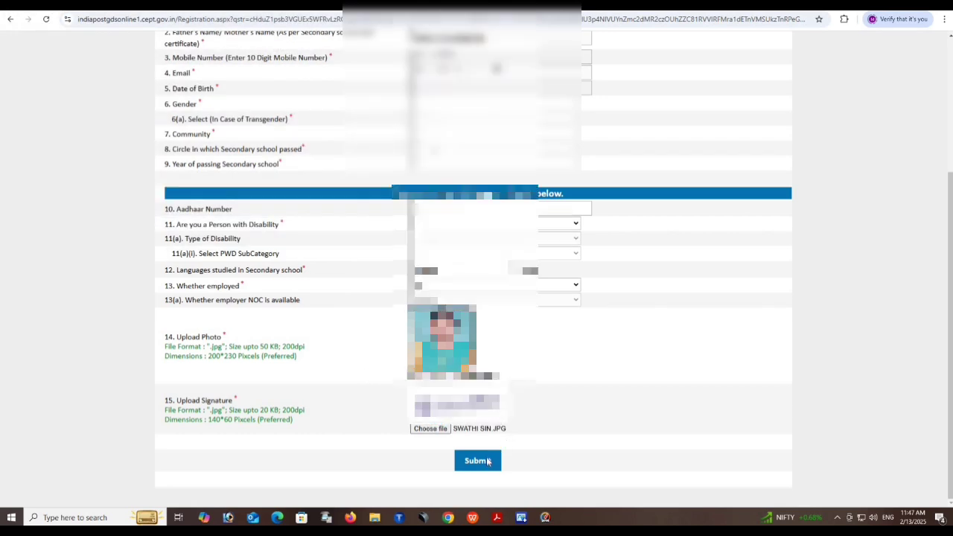
{"action": "left_click", "coordinate": [488, 462]}
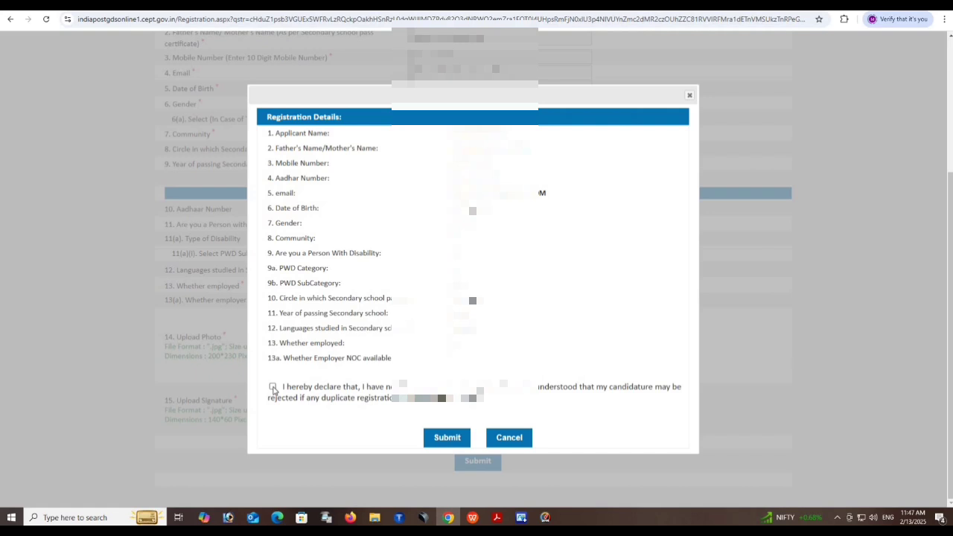
{"action": "left_click", "coordinate": [447, 437]}
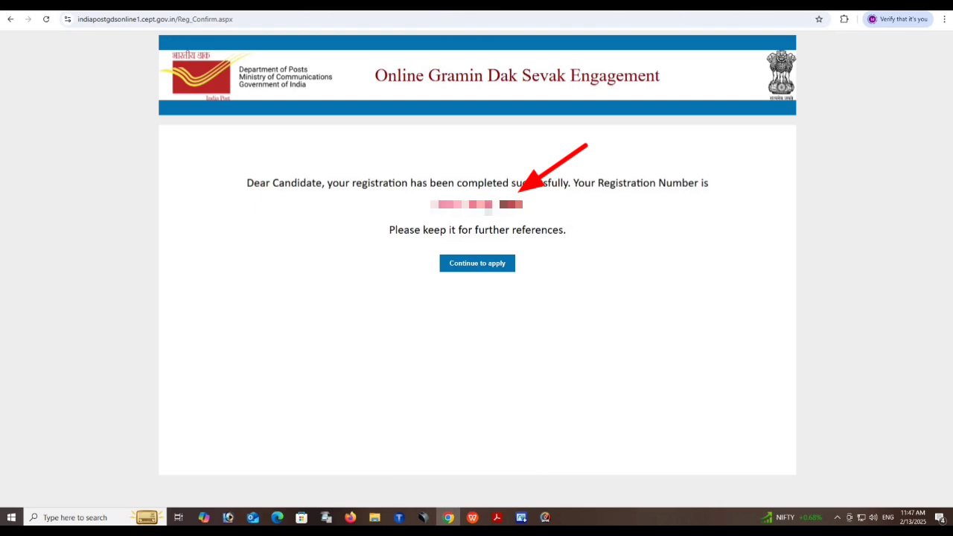
Copy the issued registration number and continue to the application form
{"action": "double_click", "coordinate": [490, 208]}
{"action": "right_click", "coordinate": [489, 209]}
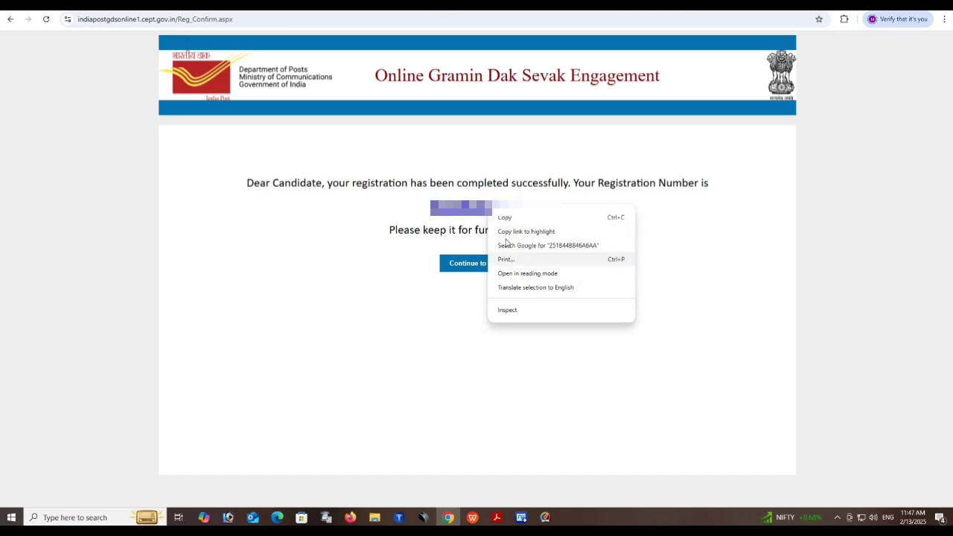
{"action": "left_click", "coordinate": [504, 218]}
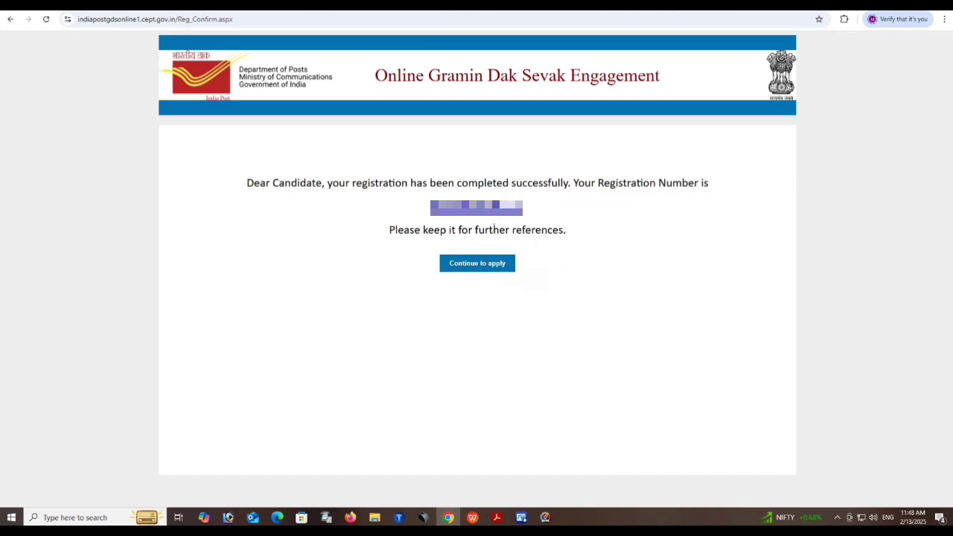
{"action": "left_click", "coordinate": [488, 266]}
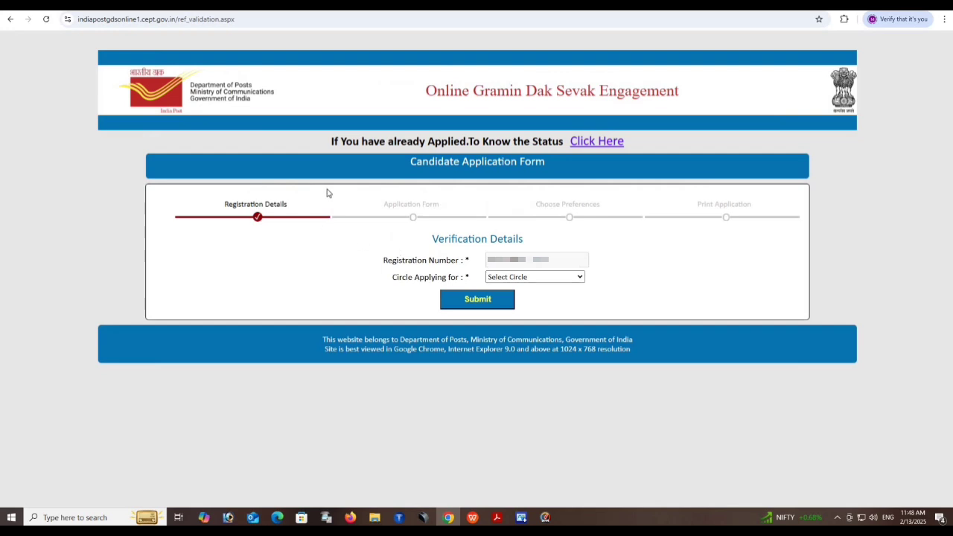
Choose Telangana as the circle, submit to request an OTP, and dismiss the OTP notice
{"action": "left_click", "coordinate": [505, 278]}
{"action": "scroll", "coordinate": [499, 231], "scroll_direction": "down", "scroll_amount": 2}
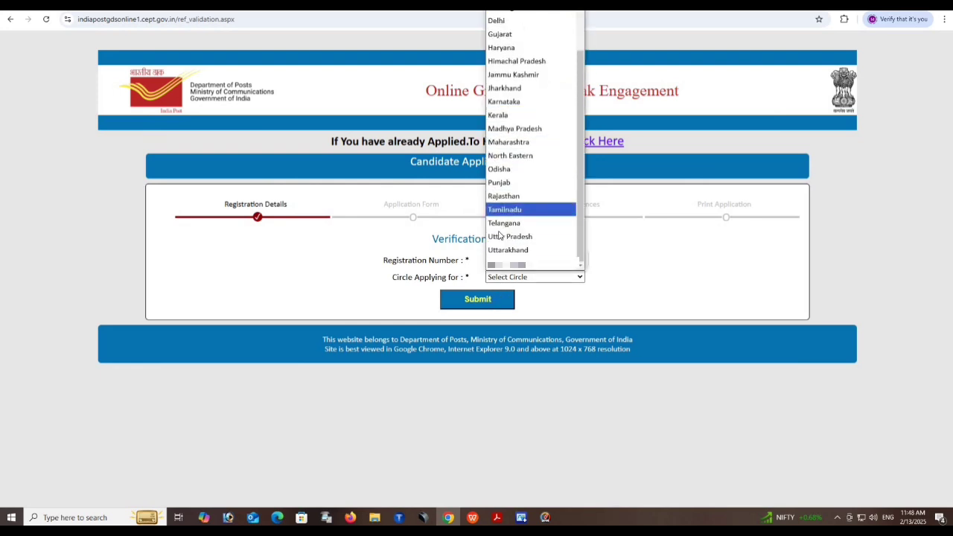
{"action": "left_click", "coordinate": [505, 223]}
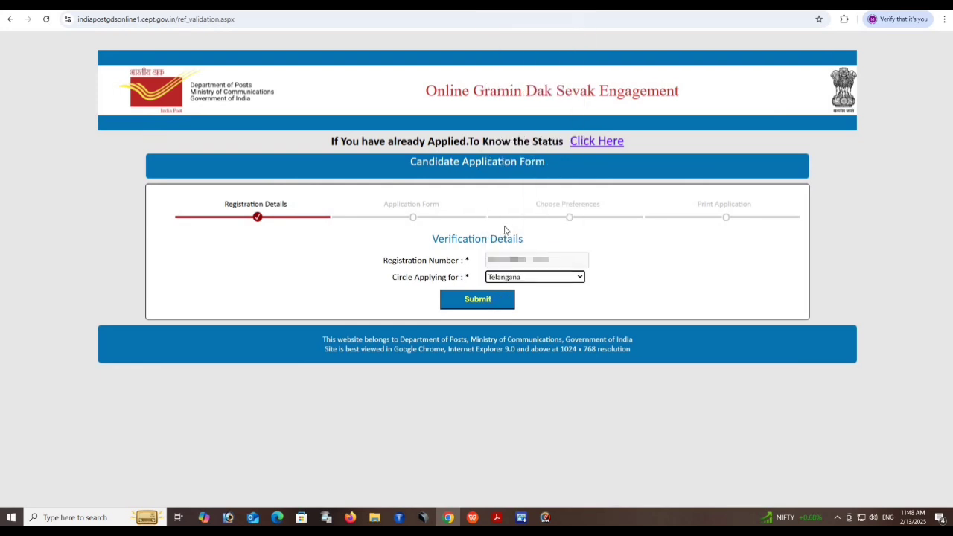
{"action": "left_click", "coordinate": [480, 299]}
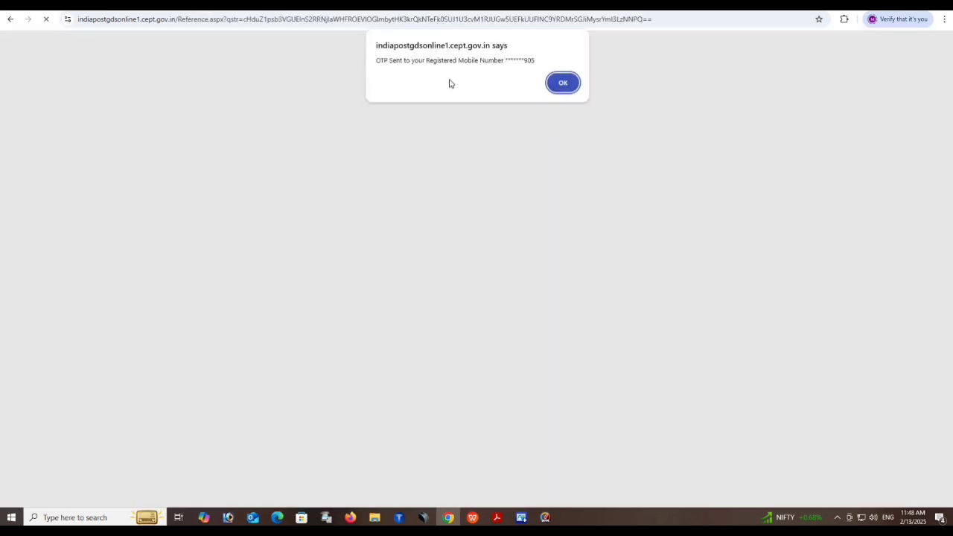
{"action": "left_click", "coordinate": [562, 82]}
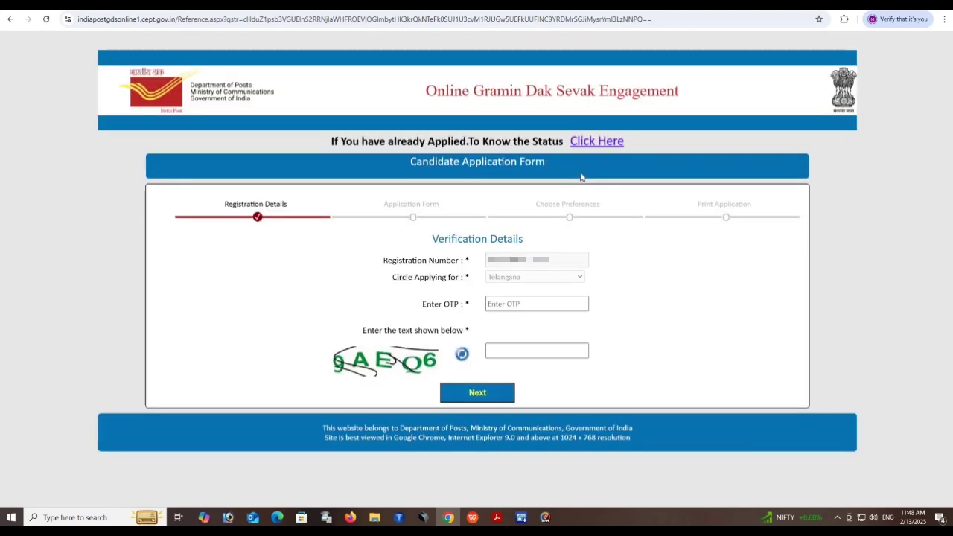
Enter the received OTP and the captcha text, then submit verification
{"action": "left_click", "coordinate": [504, 305]}
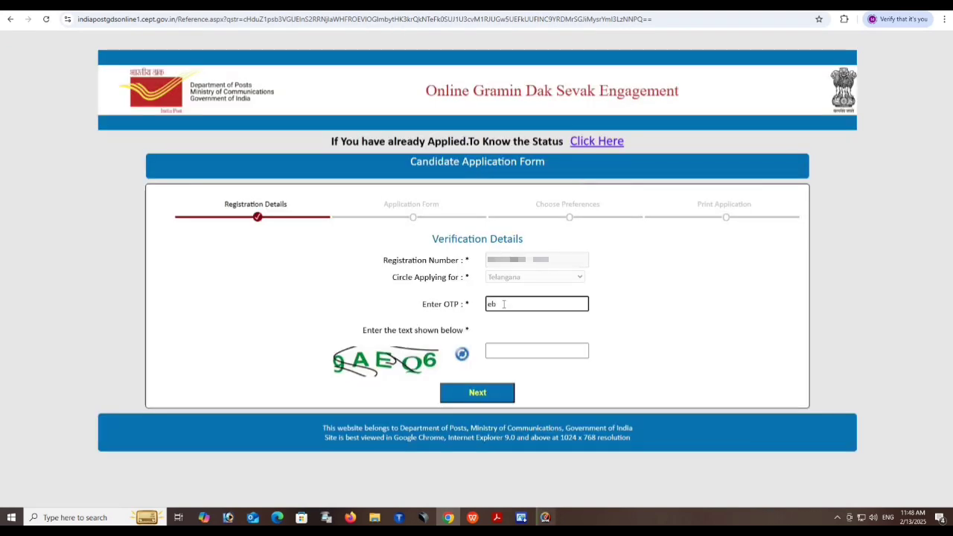
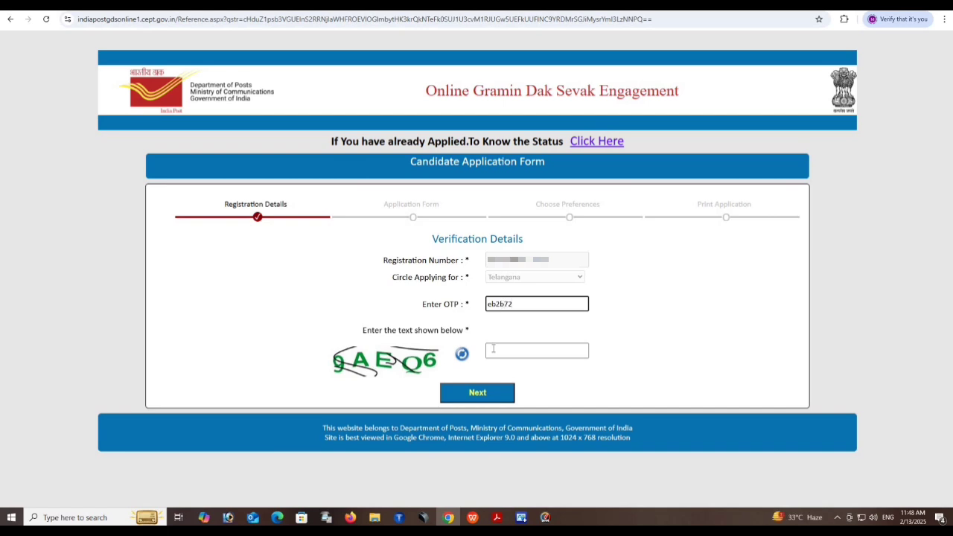
{"action": "left_click", "coordinate": [493, 348]}
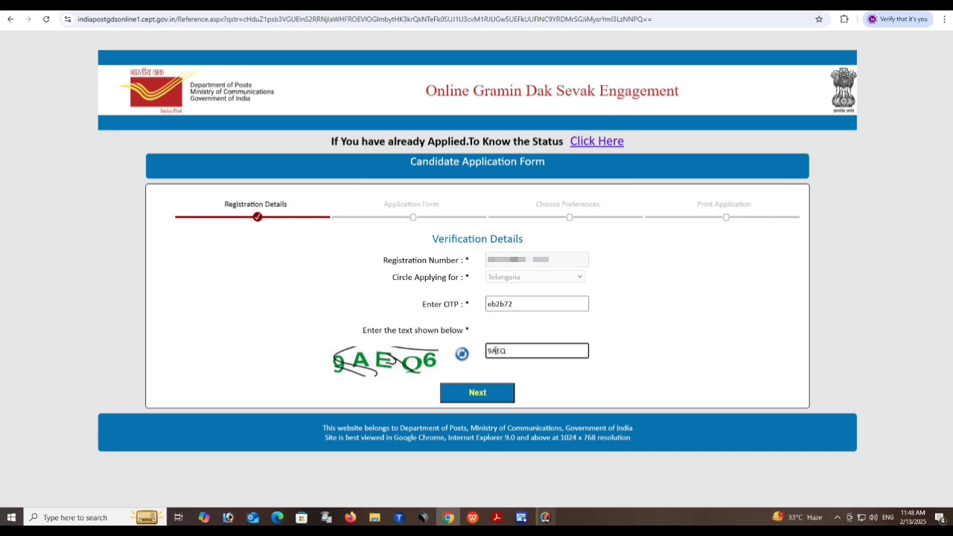
{"action": "key", "text": "Return"}
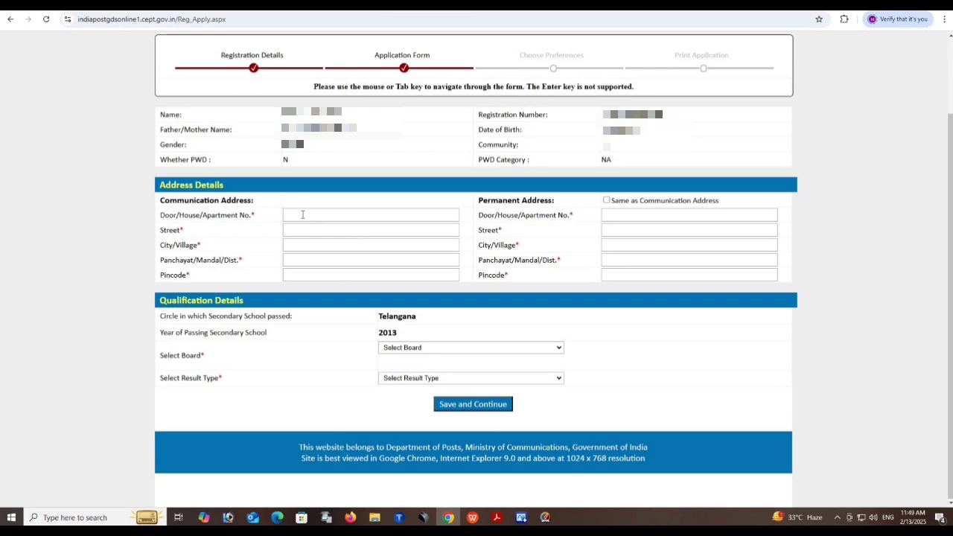
Enter the communication address's door/house number and street
{"action": "left_click", "coordinate": [303, 214]}
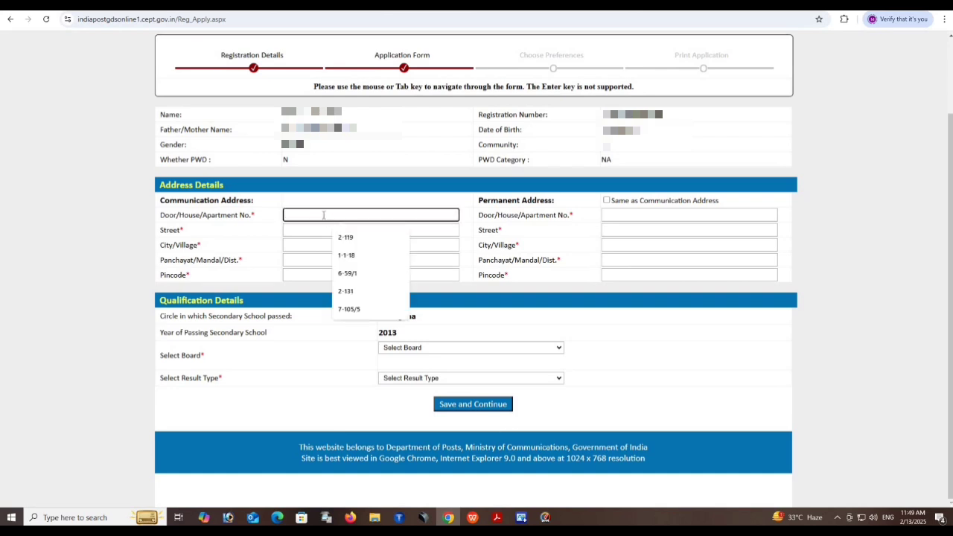
{"action": "left_click", "coordinate": [359, 214]}
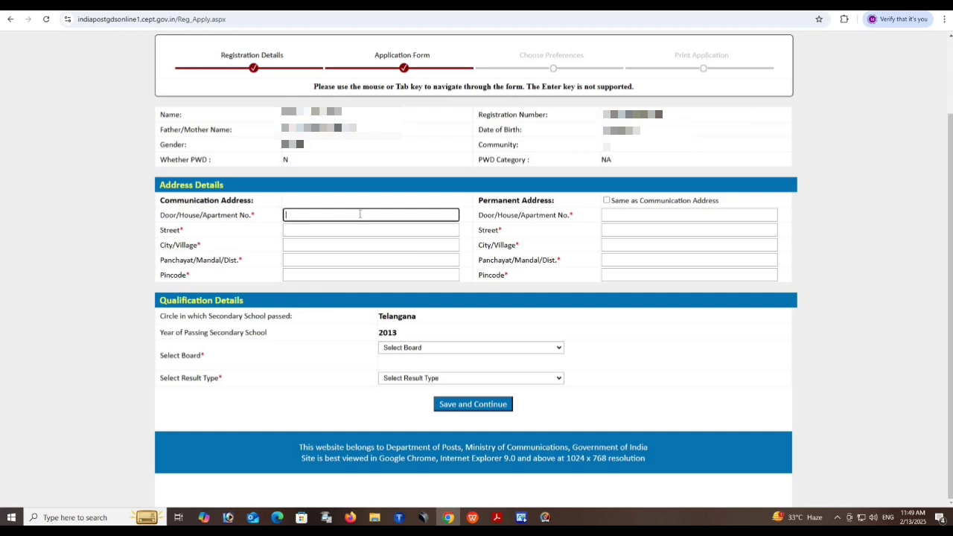
{"action": "key", "text": "Tab"}
{"action": "left_click", "coordinate": [342, 230]}
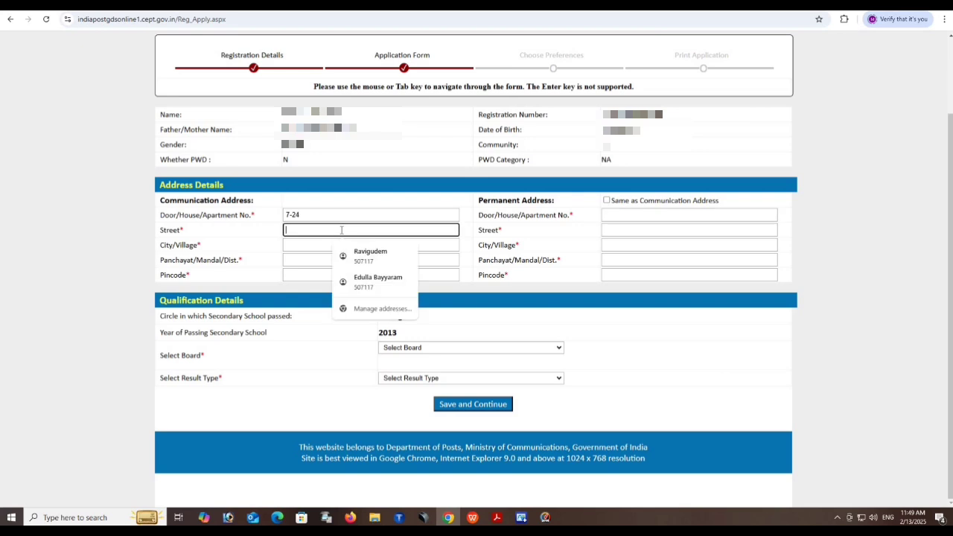
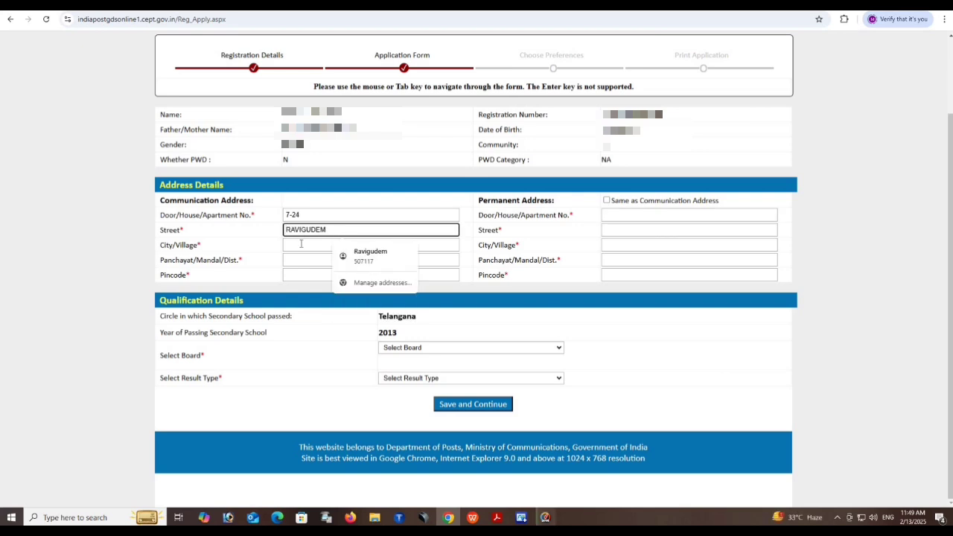
Fill in city/village, Panchayat/Mandal/District and pincode, and mark permanent address same as communication
{"action": "left_click", "coordinate": [301, 245]}
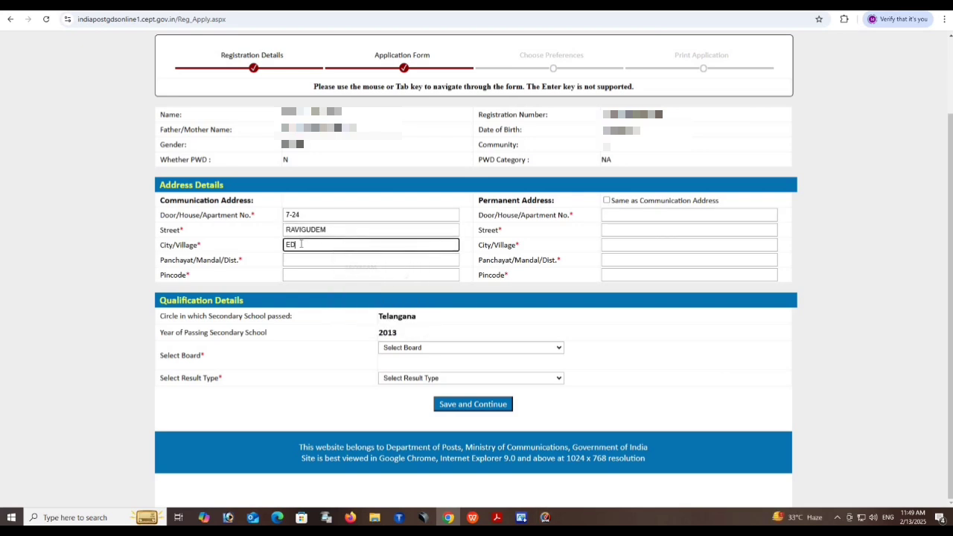
{"action": "key", "text": "Tab"}
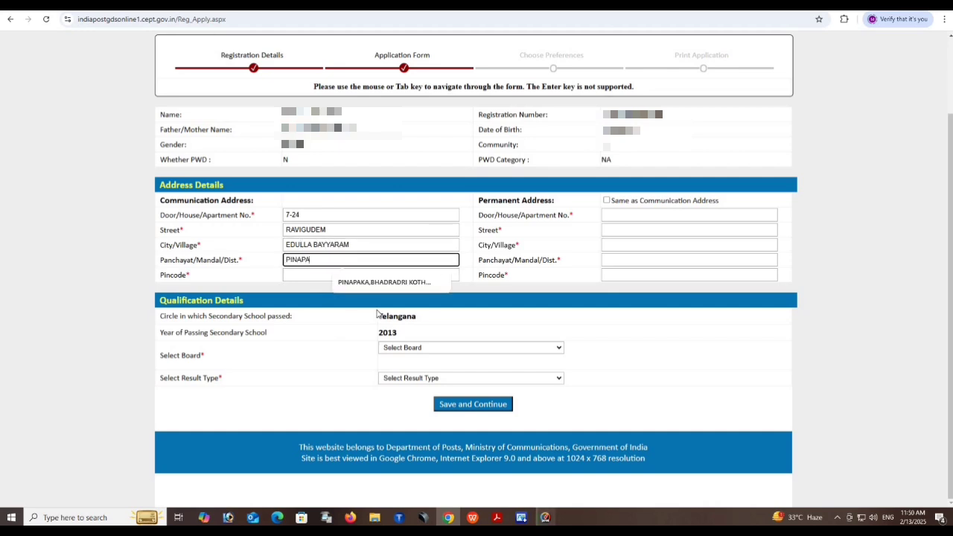
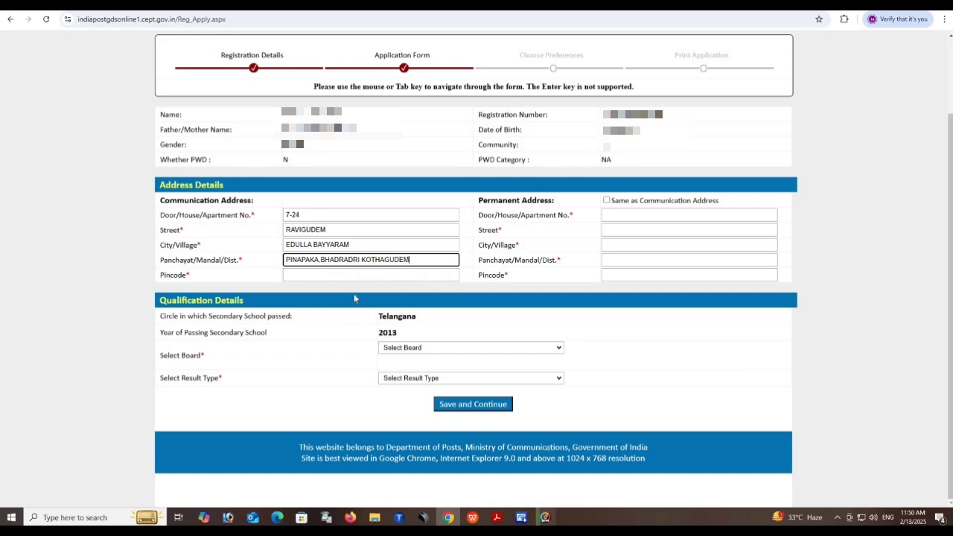
{"action": "left_click", "coordinate": [344, 277]}
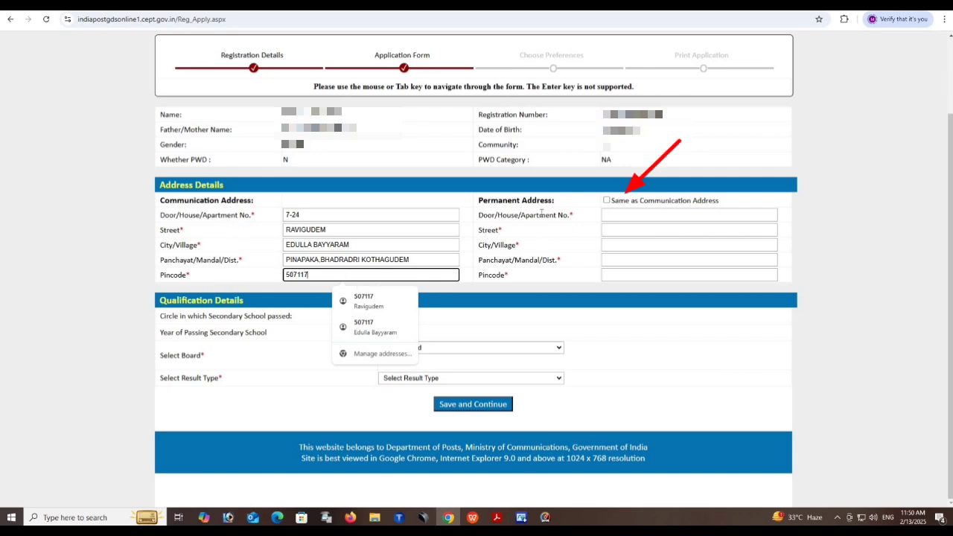
{"action": "left_click", "coordinate": [605, 201]}
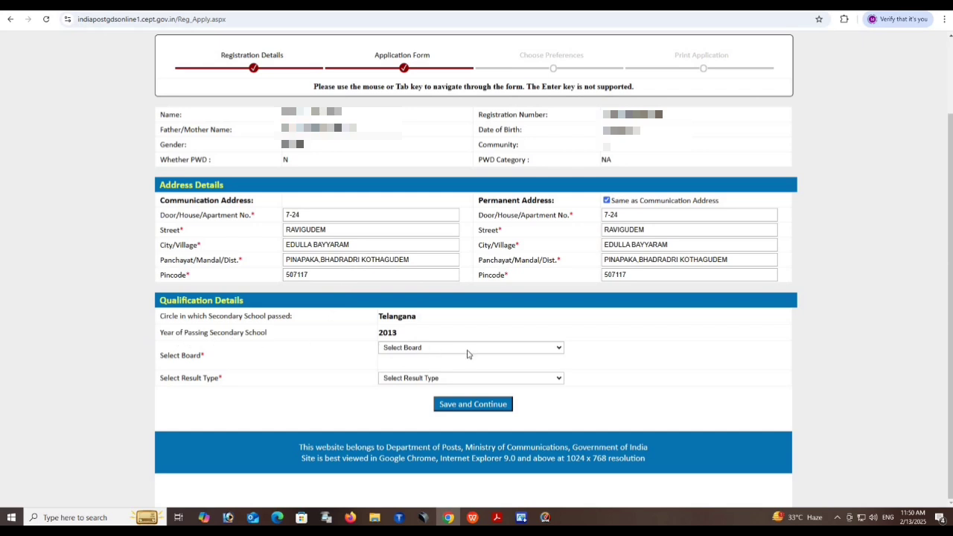
{"action": "left_click", "coordinate": [412, 350]}
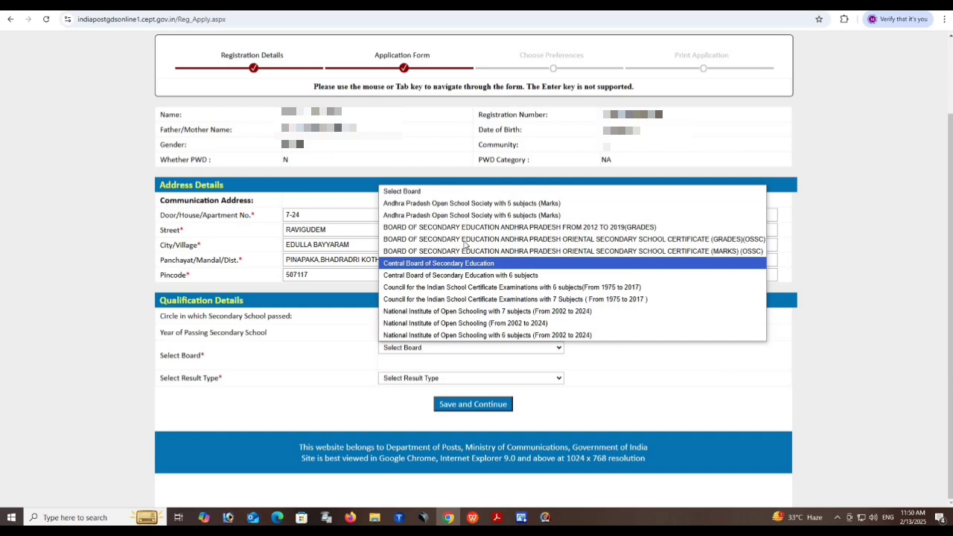
Choose the Andhra Pradesh 2012–2019 grades board, 'Points' result type, and Telugu and Hindi subjects
{"action": "left_click", "coordinate": [514, 228]}
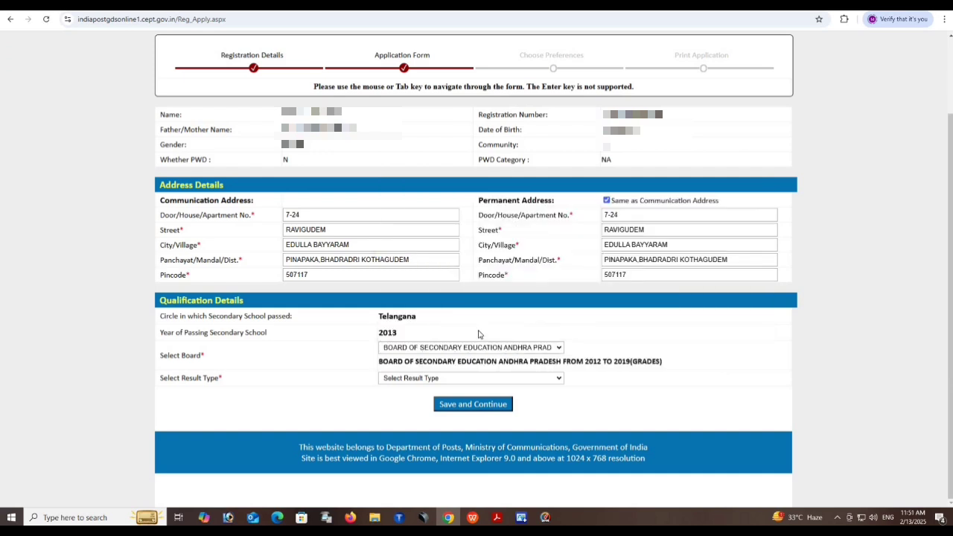
{"action": "left_click", "coordinate": [441, 380]}
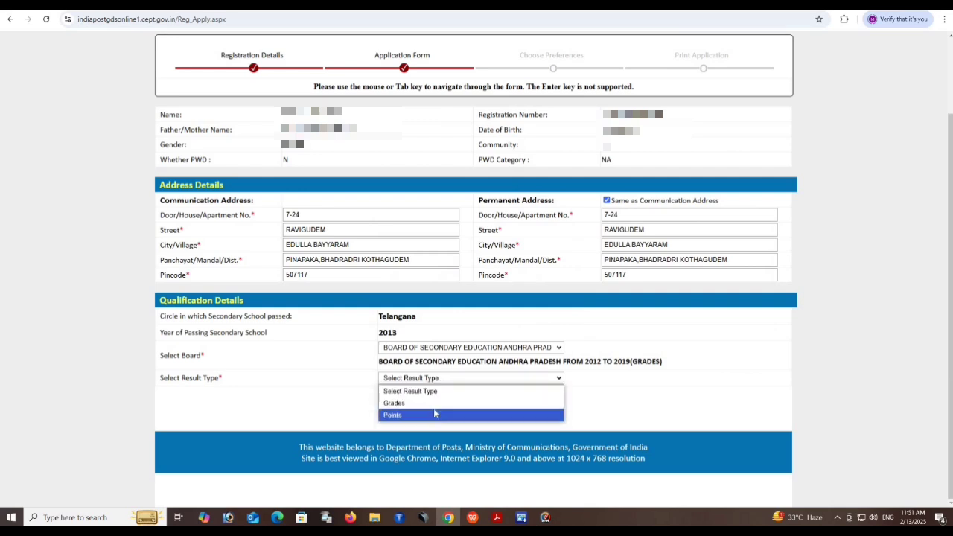
{"action": "left_click", "coordinate": [436, 416]}
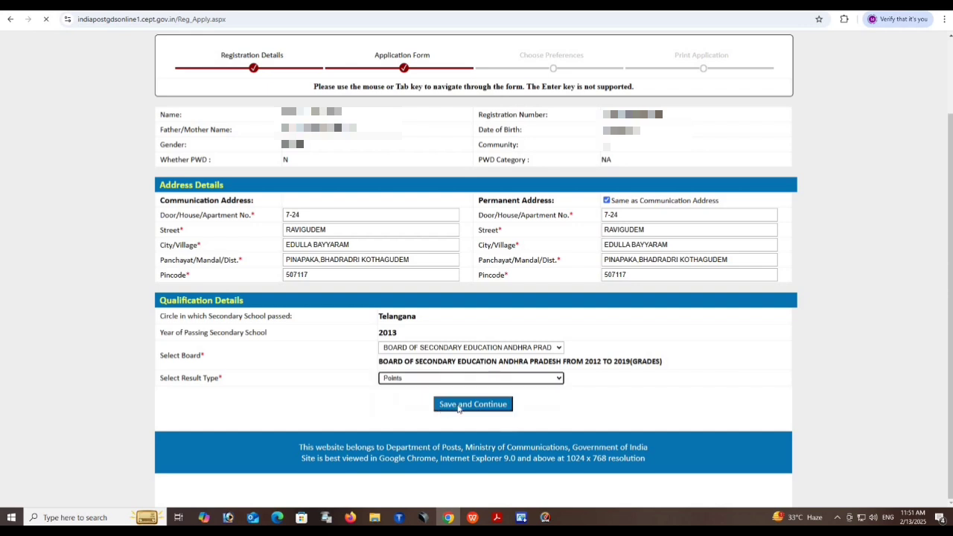
{"action": "scroll", "coordinate": [219, 286], "scroll_direction": "down", "scroll_amount": 2}
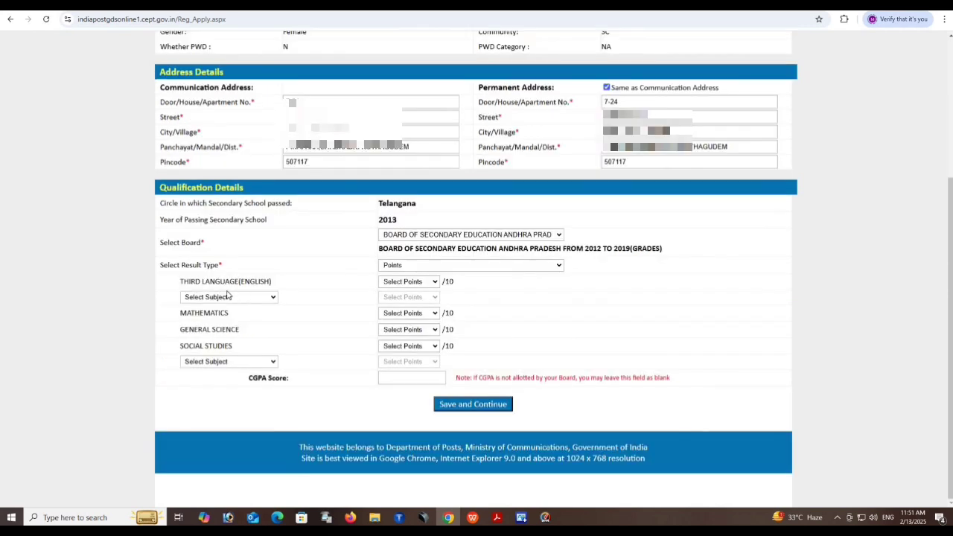
{"action": "left_click", "coordinate": [245, 298]}
{"action": "left_click", "coordinate": [231, 381]}
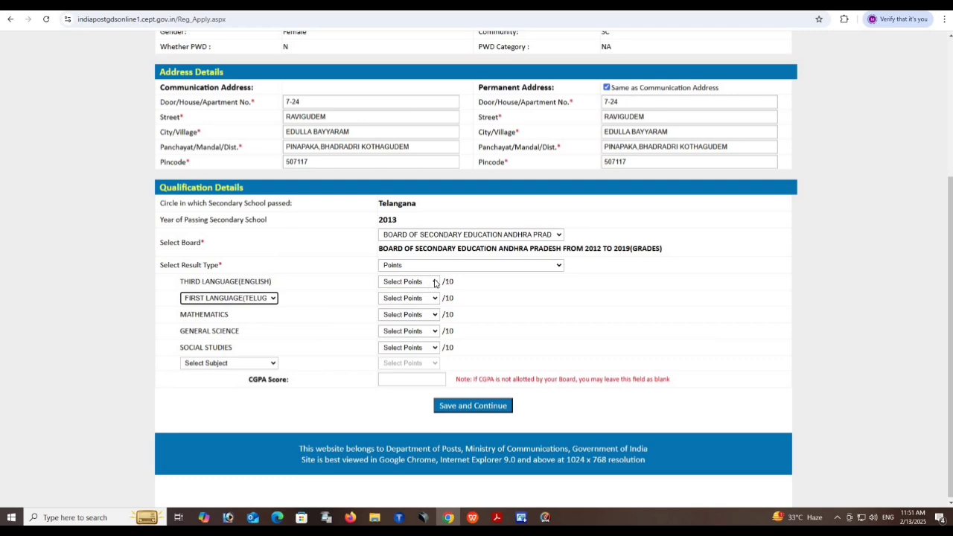
{"action": "left_click", "coordinate": [220, 364]}
{"action": "left_click", "coordinate": [224, 385]}
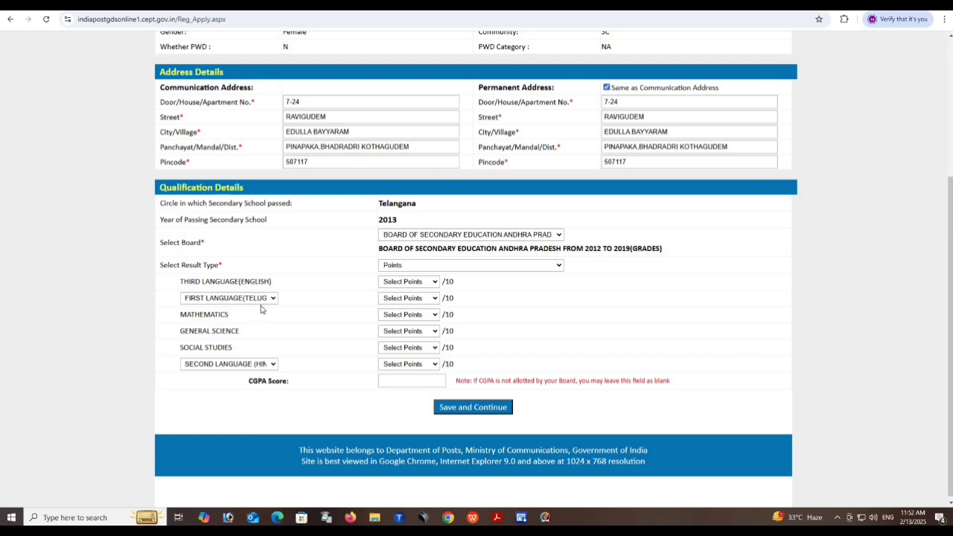
Set the points for English, Telugu, Mathematics, General Science, Social Studies and Hindi
{"action": "left_click", "coordinate": [421, 284]}
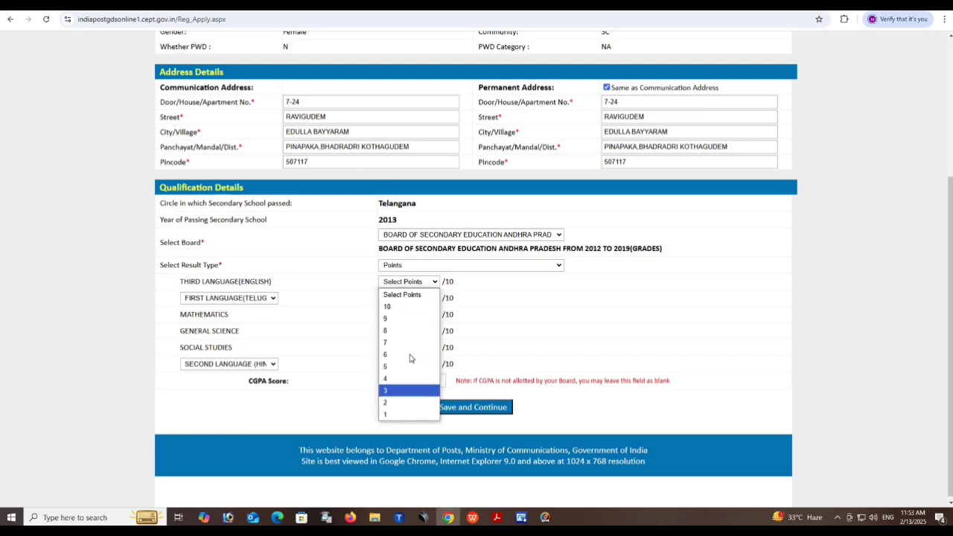
{"action": "left_click", "coordinate": [409, 285]}
{"action": "left_click", "coordinate": [408, 298]}
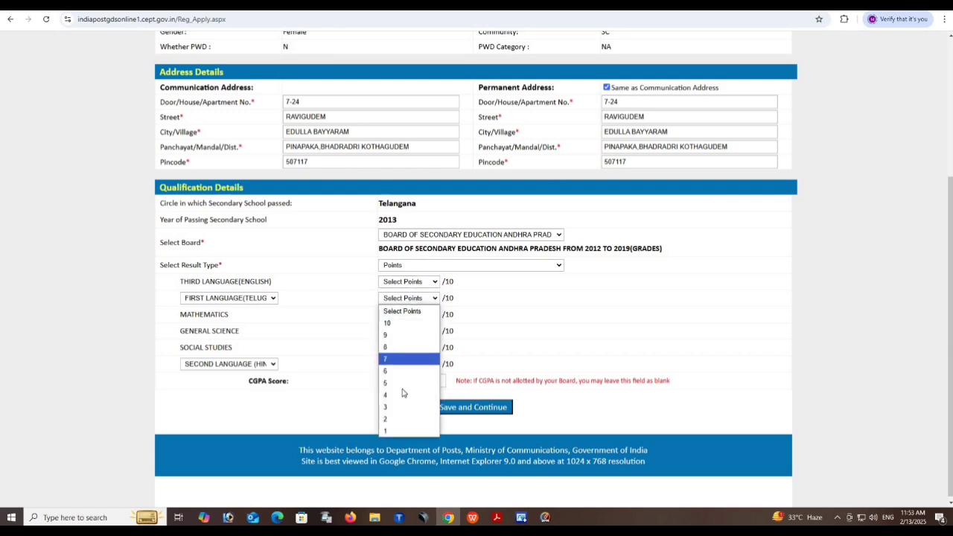
{"action": "left_click", "coordinate": [408, 298]}
{"action": "left_click", "coordinate": [408, 315]}
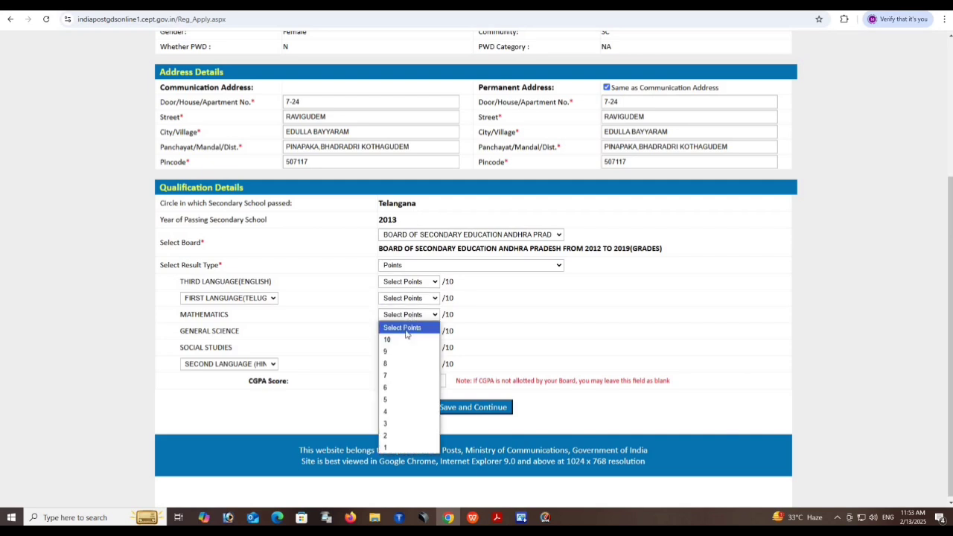
{"action": "left_click", "coordinate": [408, 316]}
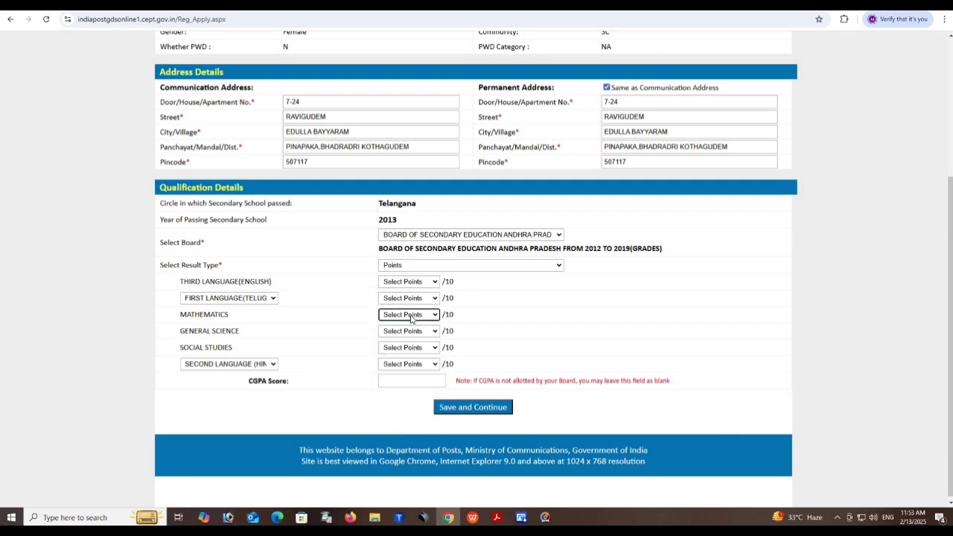
{"action": "left_click", "coordinate": [410, 332]}
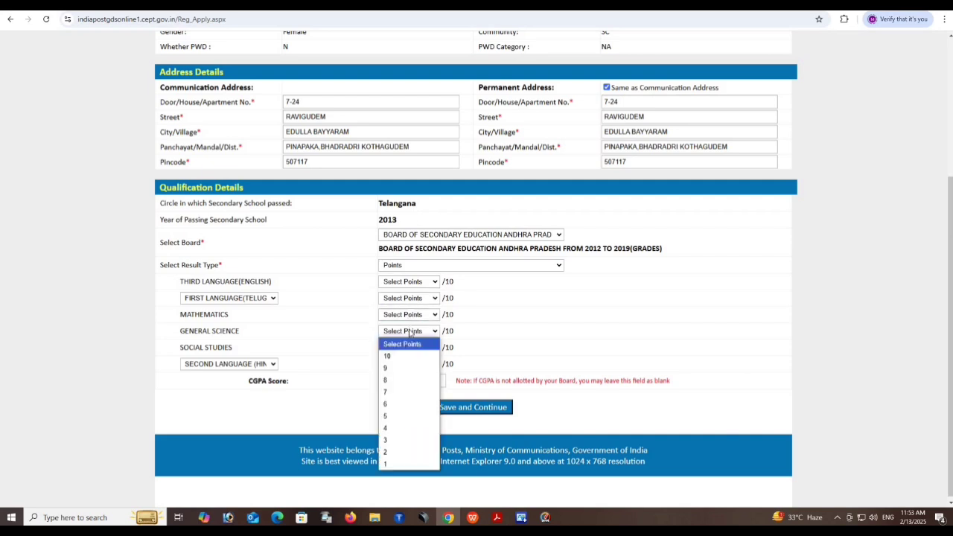
{"action": "left_click", "coordinate": [410, 332]}
{"action": "left_click", "coordinate": [409, 348]}
{"action": "left_click", "coordinate": [410, 349]}
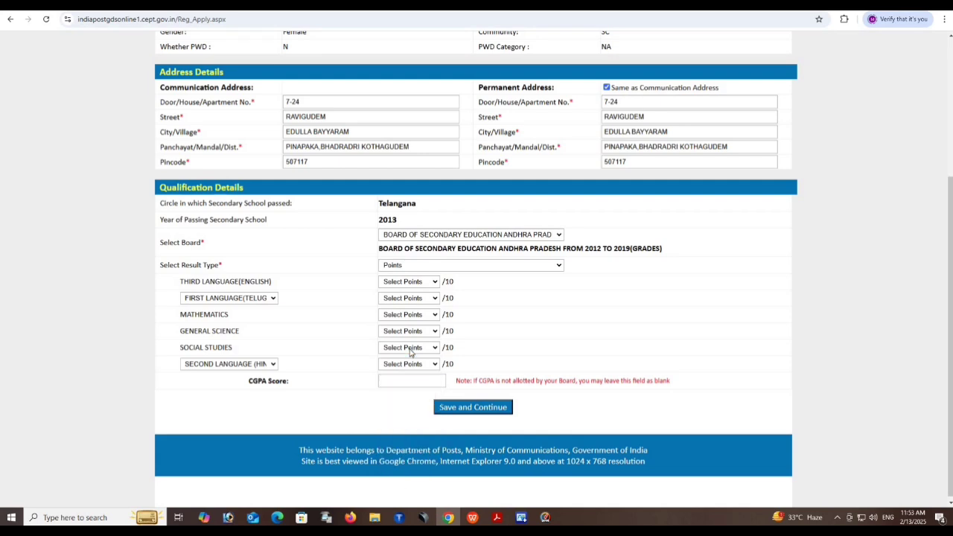
{"action": "left_click", "coordinate": [409, 364]}
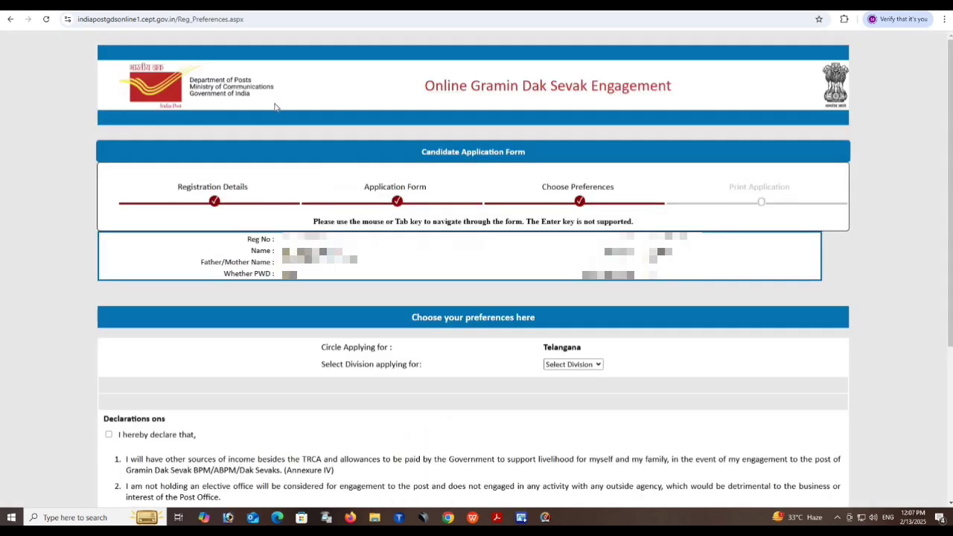
Choose Khammam Division from the Telangana divisions list to load its branch office posts
{"action": "scroll", "coordinate": [323, 138], "scroll_direction": "down", "scroll_amount": 3}
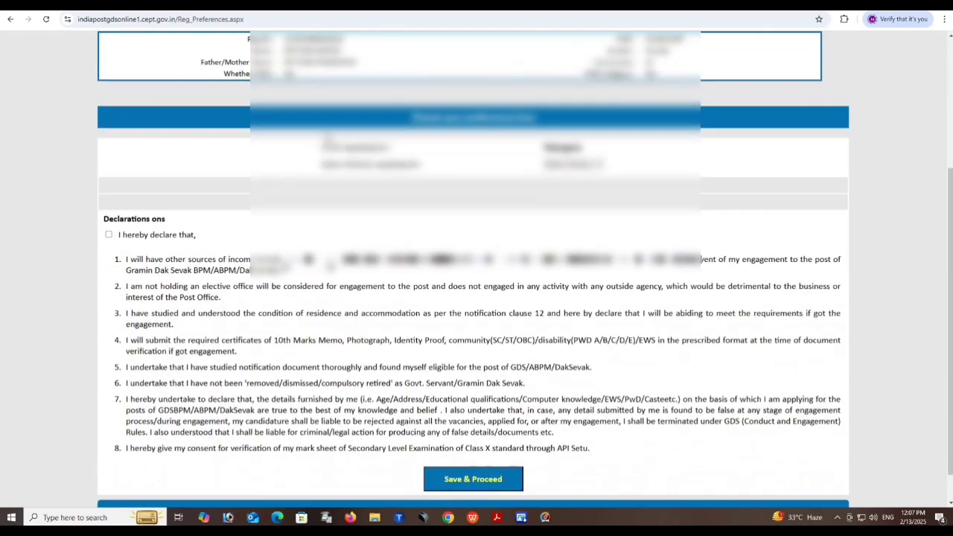
{"action": "scroll", "coordinate": [477, 268], "scroll_direction": "up", "scroll_amount": 3}
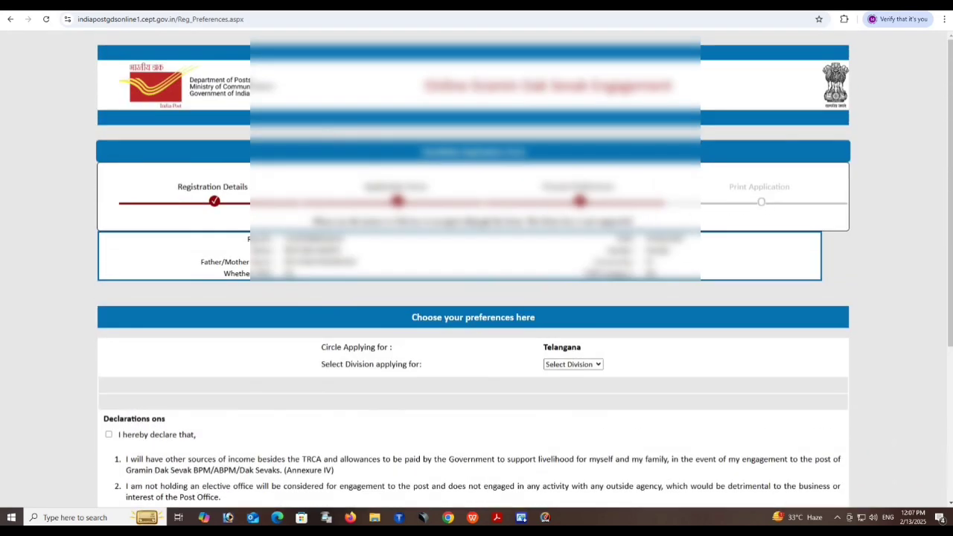
{"action": "scroll", "coordinate": [477, 268], "scroll_direction": "down", "scroll_amount": 1}
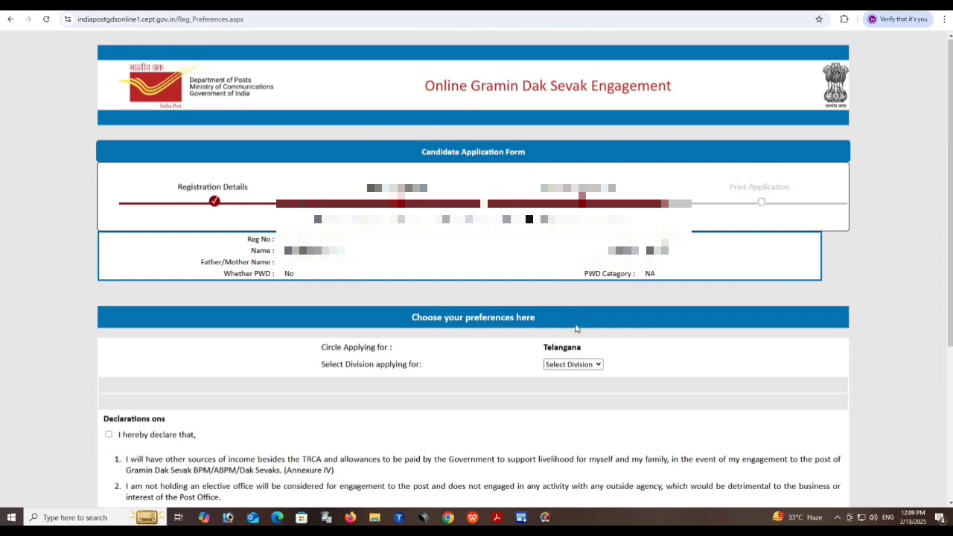
{"action": "scroll", "coordinate": [580, 324], "scroll_direction": "down", "scroll_amount": 1}
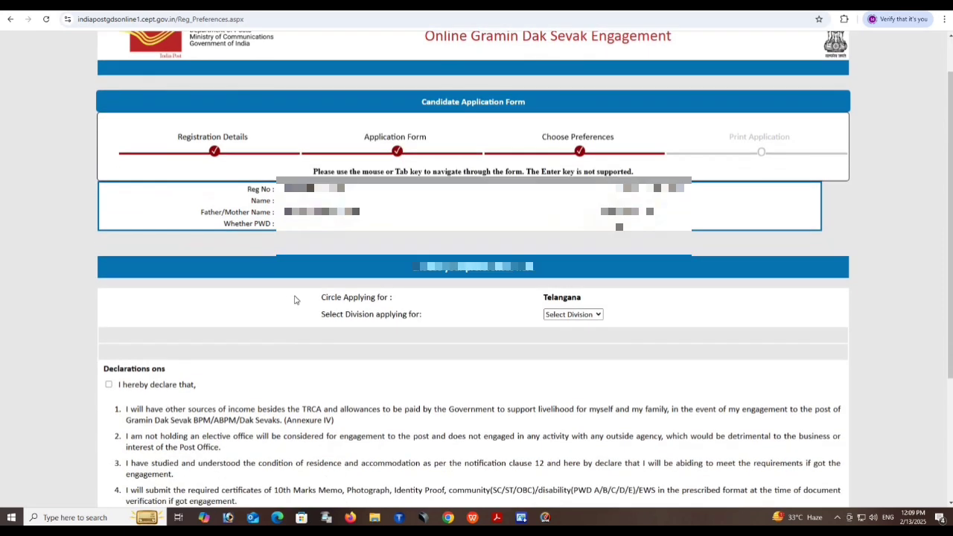
{"action": "left_click", "coordinate": [568, 315]}
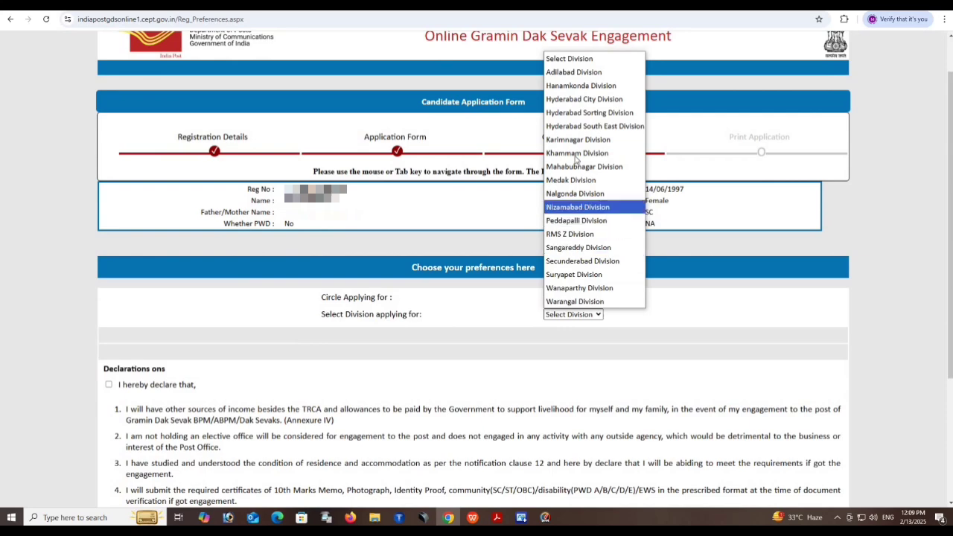
{"action": "left_click", "coordinate": [577, 153]}
Rank Duginepalli B.O 01, Kavadigundla B.O 02 and Kondakodima B.O 04 on the first page
{"action": "scroll", "coordinate": [608, 301], "scroll_direction": "down", "scroll_amount": 2}
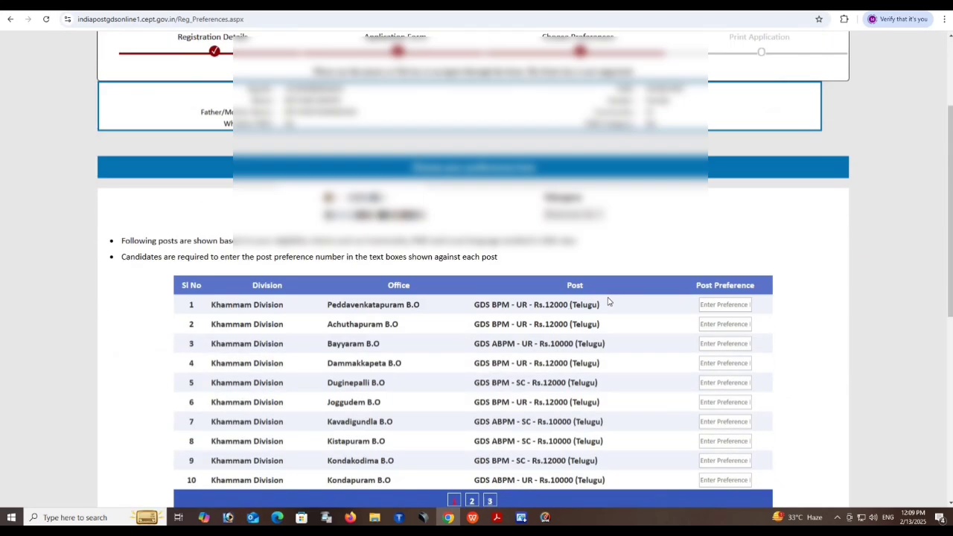
{"action": "scroll", "coordinate": [556, 320], "scroll_direction": "down", "scroll_amount": 2}
{"action": "left_click", "coordinate": [472, 352]}
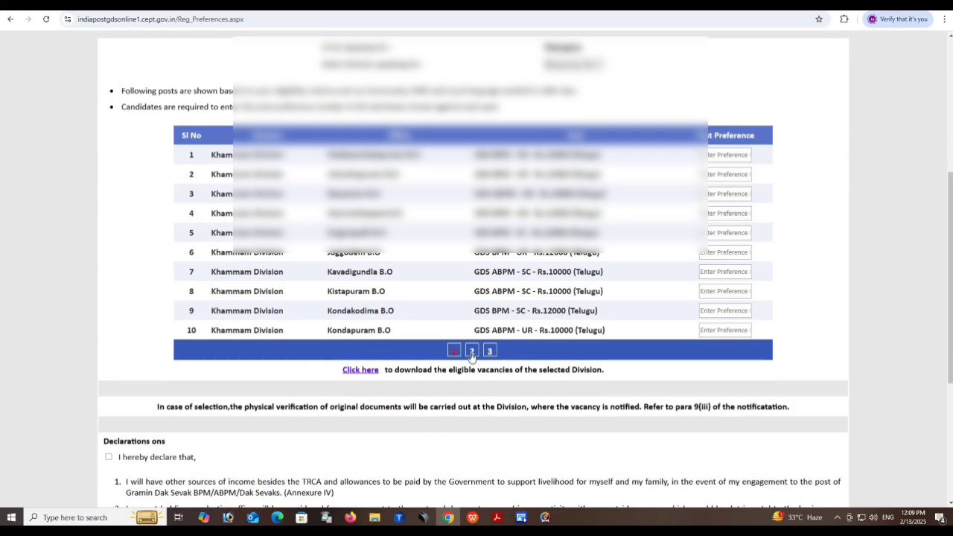
{"action": "left_click", "coordinate": [490, 352]}
{"action": "left_click", "coordinate": [452, 254]}
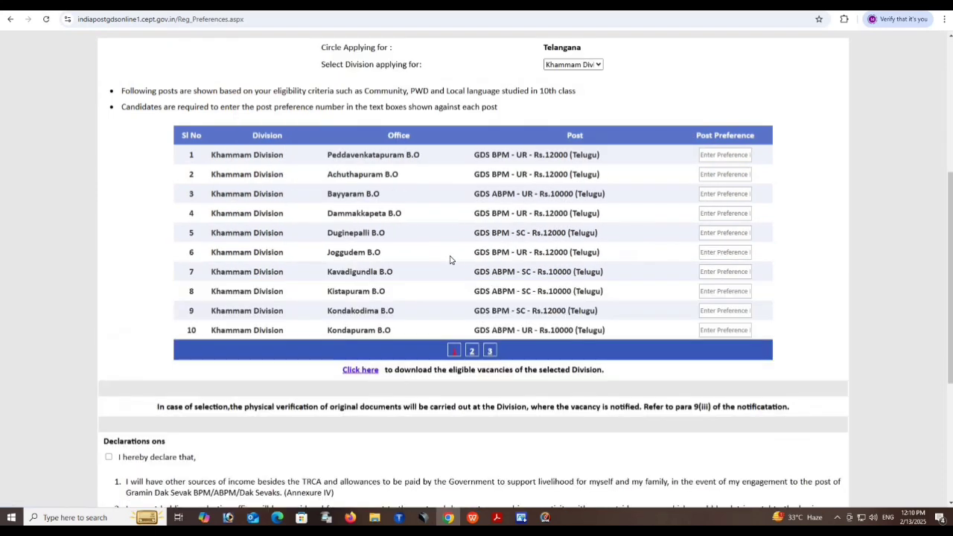
{"action": "left_click", "coordinate": [740, 233]}
{"action": "type", "text": "01"}
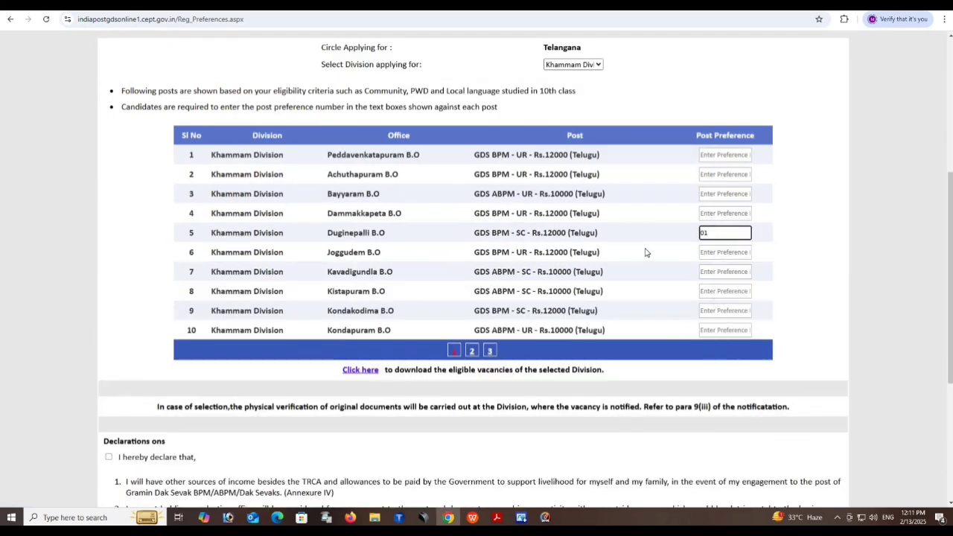
{"action": "left_click", "coordinate": [724, 155]}
{"action": "left_click", "coordinate": [724, 271]}
{"action": "type", "text": "02"}
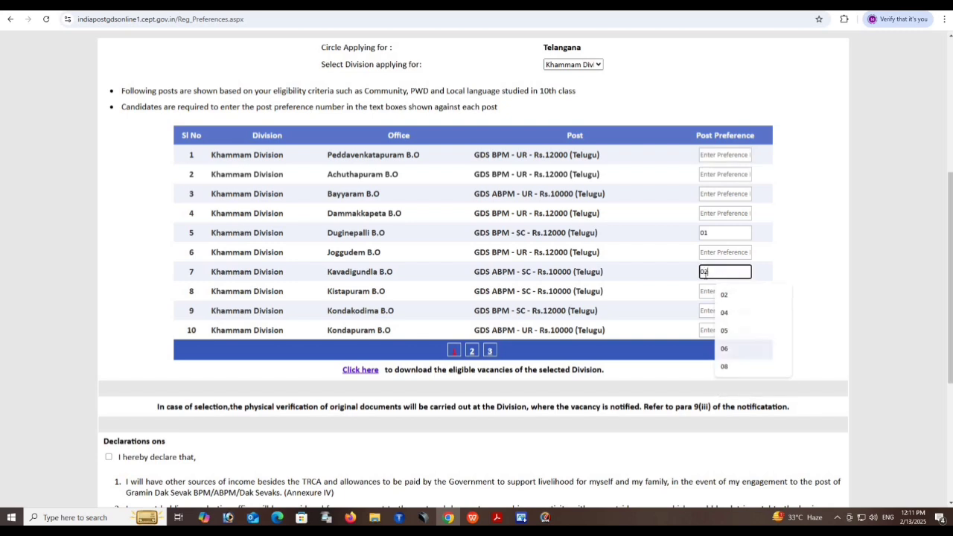
{"action": "left_click", "coordinate": [733, 291]}
{"action": "left_click", "coordinate": [727, 310]}
{"action": "type", "text": "04"}
Rank NARASAPURAM 05, Proddutur 06, Pynampalli 07, Repalle 08, Sujathanagar 09, Venkatayapalem 10
{"action": "left_click", "coordinate": [471, 351]}
{"action": "left_click", "coordinate": [723, 233]}
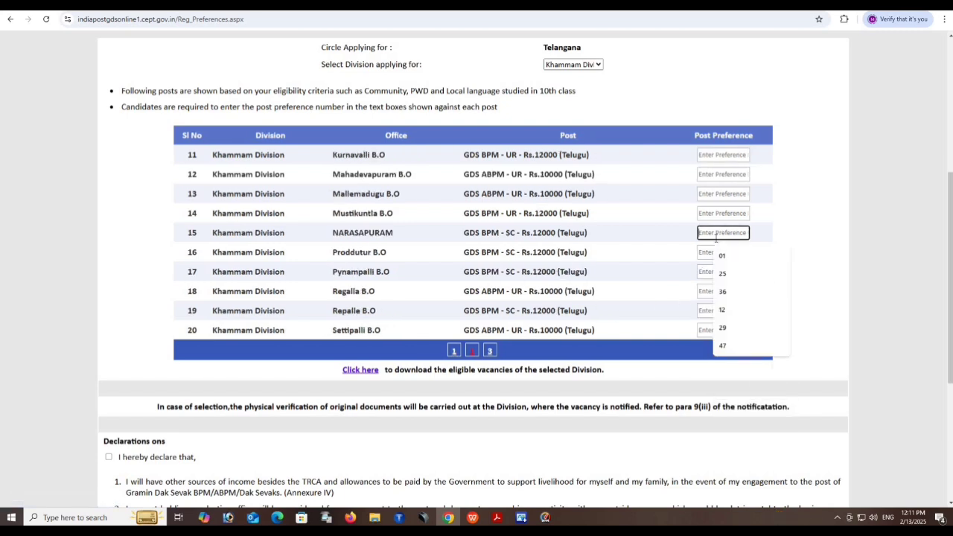
{"action": "type", "text": "05"}
{"action": "left_click", "coordinate": [723, 253]}
{"action": "type", "text": "06"}
{"action": "left_click", "coordinate": [721, 272]}
{"action": "type", "text": "07"}
{"action": "left_click", "coordinate": [726, 311]}
{"action": "type", "text": "08"}
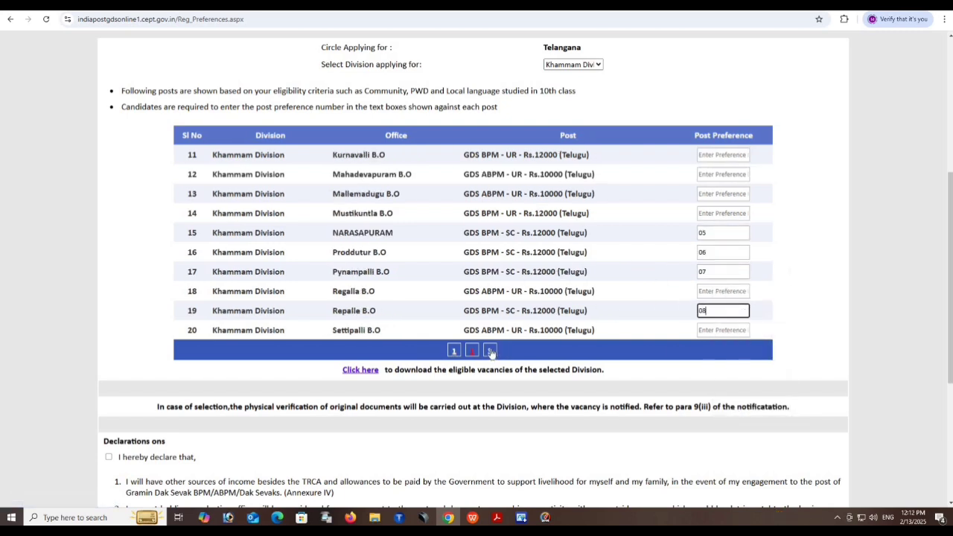
{"action": "left_click", "coordinate": [490, 351]}
{"action": "left_click", "coordinate": [705, 175]}
{"action": "type", "text": "09"}
{"action": "left_click", "coordinate": [719, 215]}
{"action": "type", "text": "10"}
Rank Peddavenkatapuram 11, Achuthapuram 12, Bayyaram 13, Dammakkapeta 14, Joggudem 15, Kondapuram 16
{"action": "left_click", "coordinate": [455, 254]}
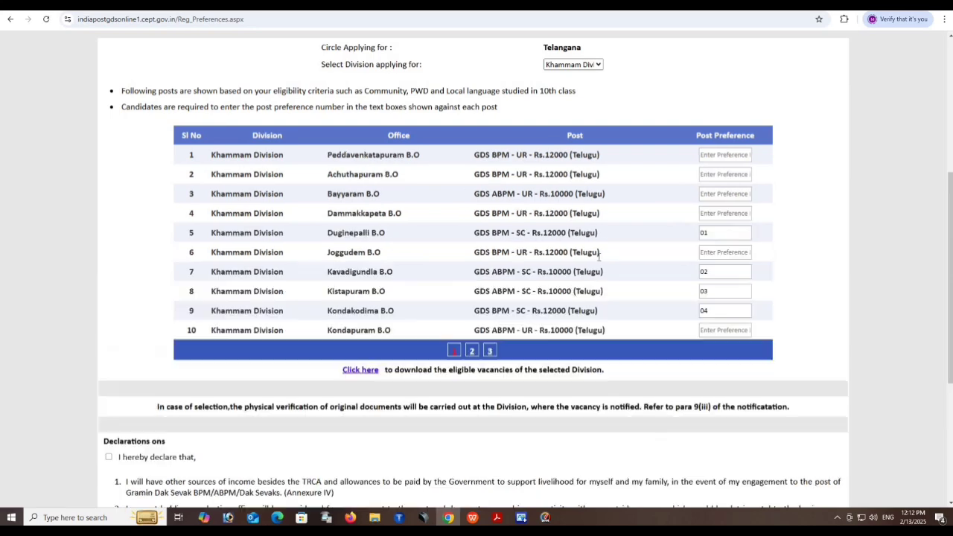
{"action": "left_click", "coordinate": [727, 155]}
{"action": "type", "text": "11"}
{"action": "left_click", "coordinate": [728, 175]}
{"action": "type", "text": "12"}
{"action": "left_click", "coordinate": [722, 193]}
{"action": "type", "text": "13"}
{"action": "left_click", "coordinate": [723, 213]}
{"action": "type", "text": "14"}
{"action": "left_click", "coordinate": [715, 253]}
{"action": "type", "text": "15"}
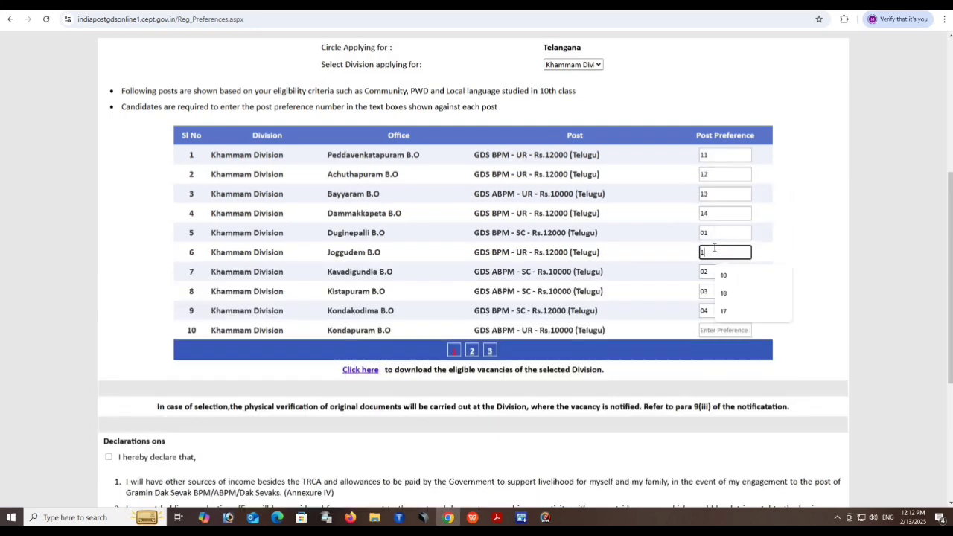
{"action": "left_click", "coordinate": [717, 332]}
{"action": "type", "text": "16"}
Rank Kurnavalli B.O 17, Mahadevapuram B.O (typed 181) and Settipalli B.O 22
{"action": "left_click", "coordinate": [473, 350]}
{"action": "left_click", "coordinate": [723, 155]}
{"action": "type", "text": "17"}
{"action": "left_click", "coordinate": [718, 175]}
{"action": "type", "text": "18"}
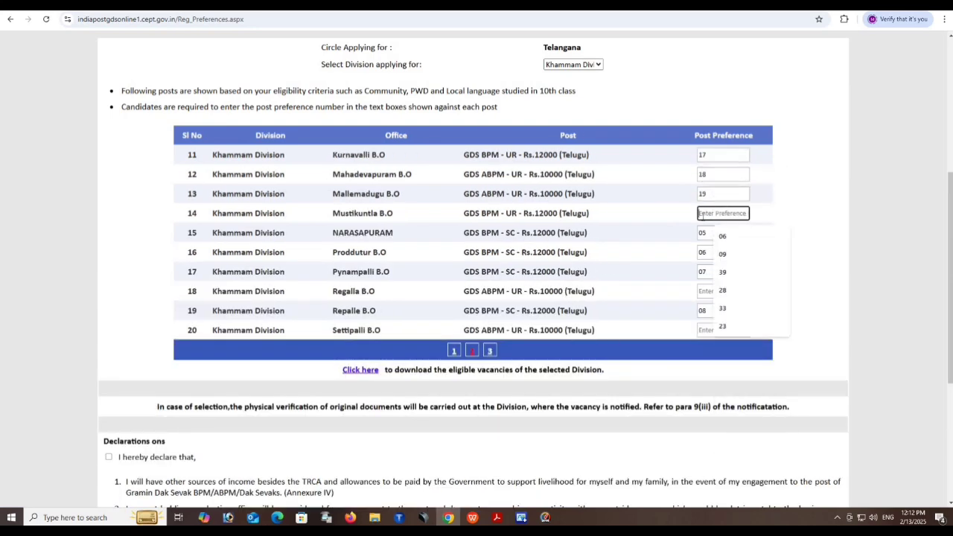
{"action": "type", "text": "1"}
{"action": "left_click", "coordinate": [720, 330]}
{"action": "type", "text": "22"}
Rank Subbampeta B.O 23, Tirumalakunta B.O 24 and Vippalamadaka B.O 25
{"action": "left_click", "coordinate": [490, 351]}
{"action": "left_click", "coordinate": [723, 155]}
{"action": "type", "text": "23"}
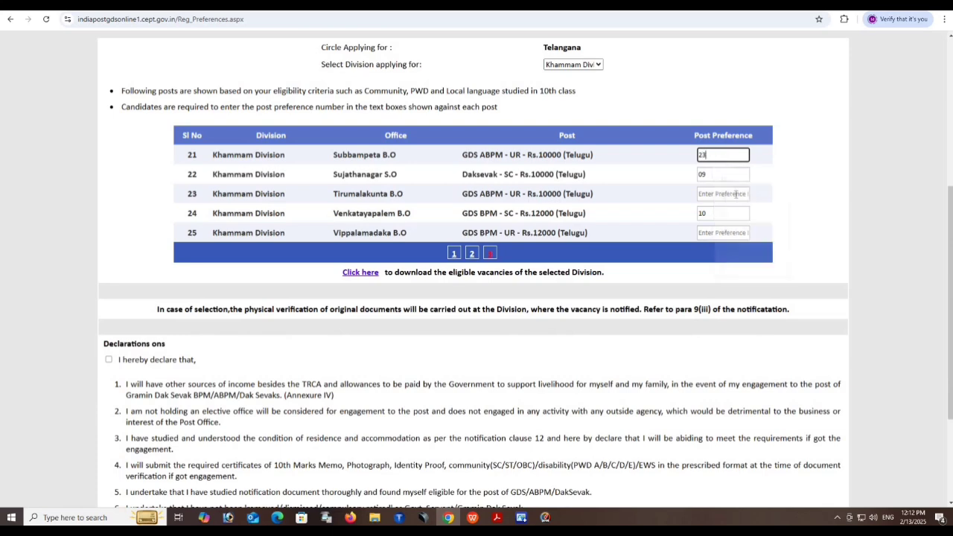
{"action": "left_click", "coordinate": [730, 193]}
{"action": "type", "text": "24"}
{"action": "left_click", "coordinate": [717, 233]}
{"action": "type", "text": "25"}
{"action": "scroll", "coordinate": [738, 298], "scroll_direction": "down", "scroll_amount": 3}
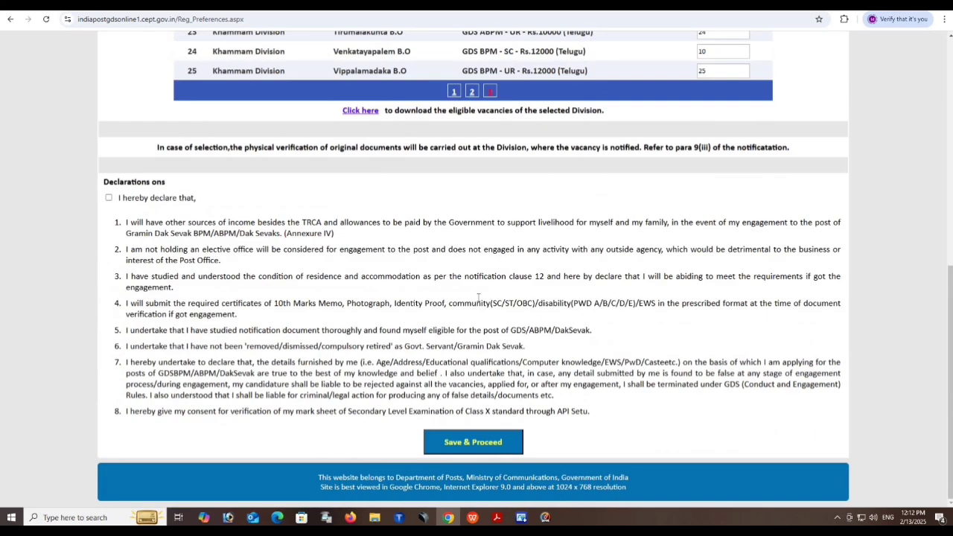
Save & Proceed the preferences and confirm both alerts to submit the application
{"action": "left_click", "coordinate": [451, 446]}
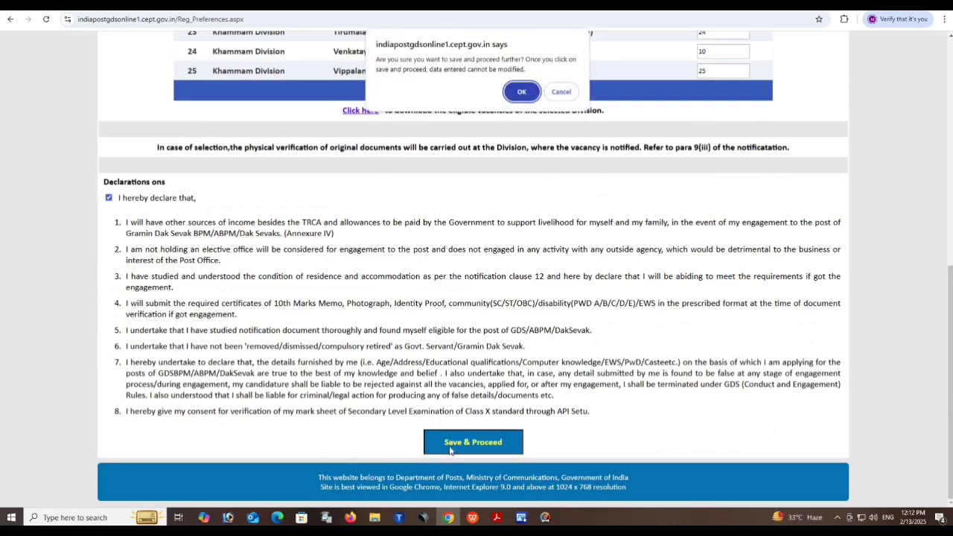
{"action": "left_click", "coordinate": [528, 97]}
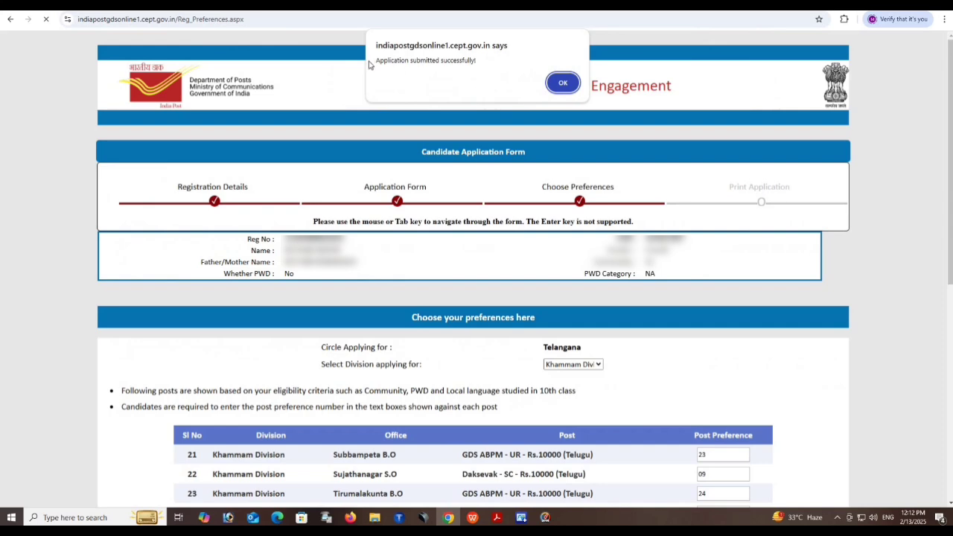
{"action": "left_click", "coordinate": [563, 83]}
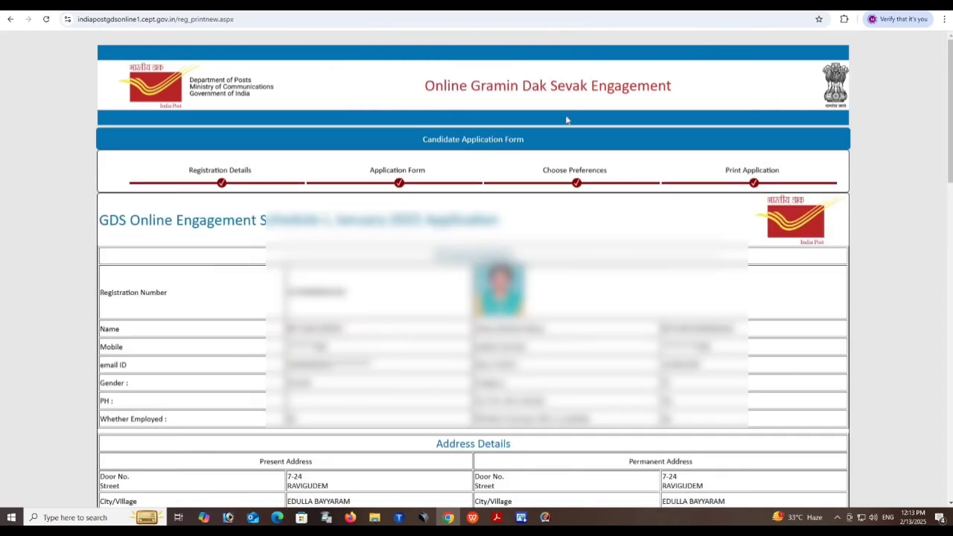
Open the print dialog from the PRINT button on the printable application page
{"action": "scroll", "coordinate": [566, 120], "scroll_direction": "down", "scroll_amount": 3}
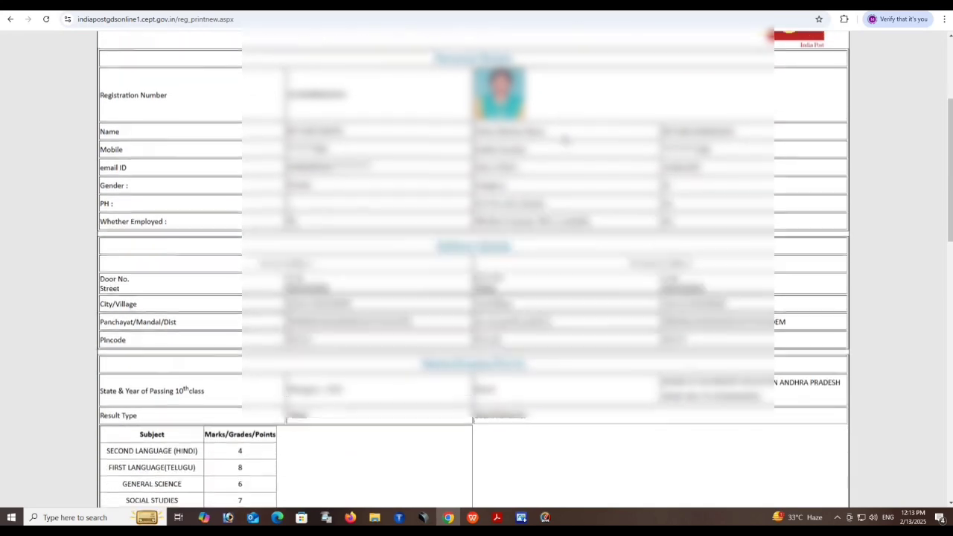
{"action": "scroll", "coordinate": [567, 139], "scroll_direction": "down", "scroll_amount": 6}
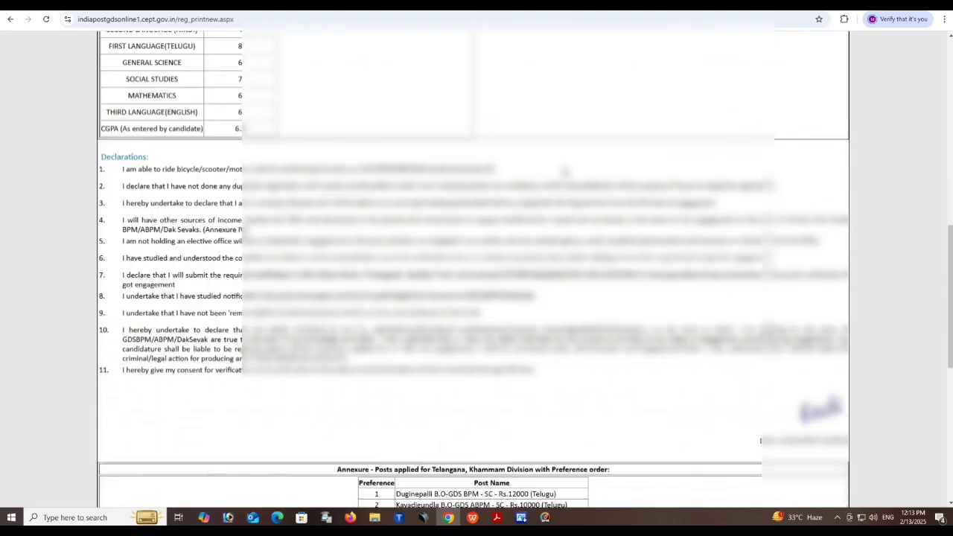
{"action": "scroll", "coordinate": [567, 172], "scroll_direction": "down", "scroll_amount": 6}
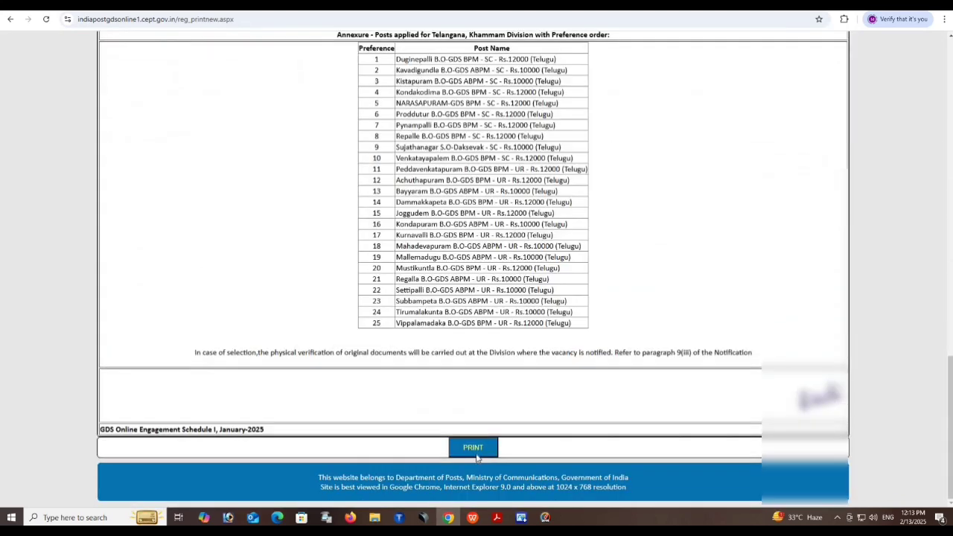
{"action": "left_click", "coordinate": [475, 452]}
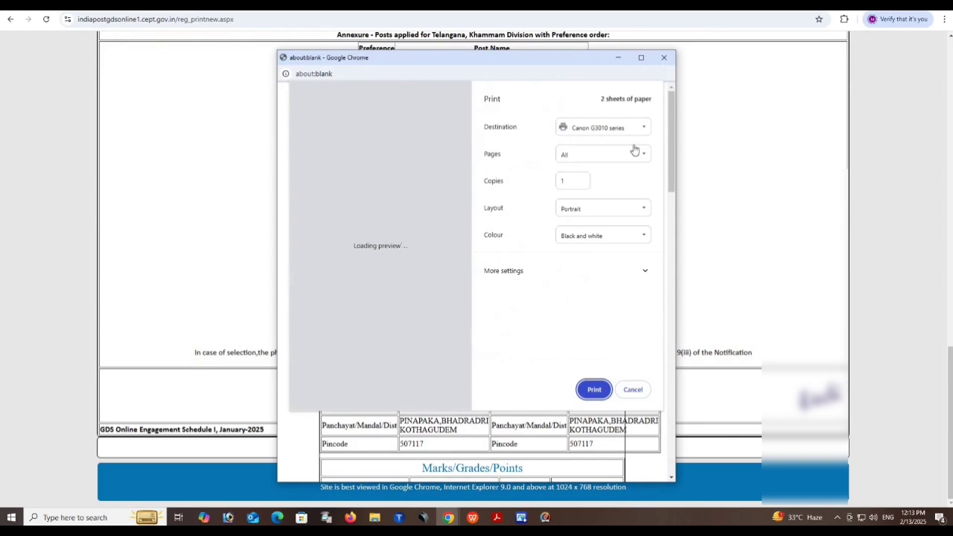
Print the application on the Canon G3010, then reopen the print dialog via PRINT
{"action": "left_click", "coordinate": [641, 57]}
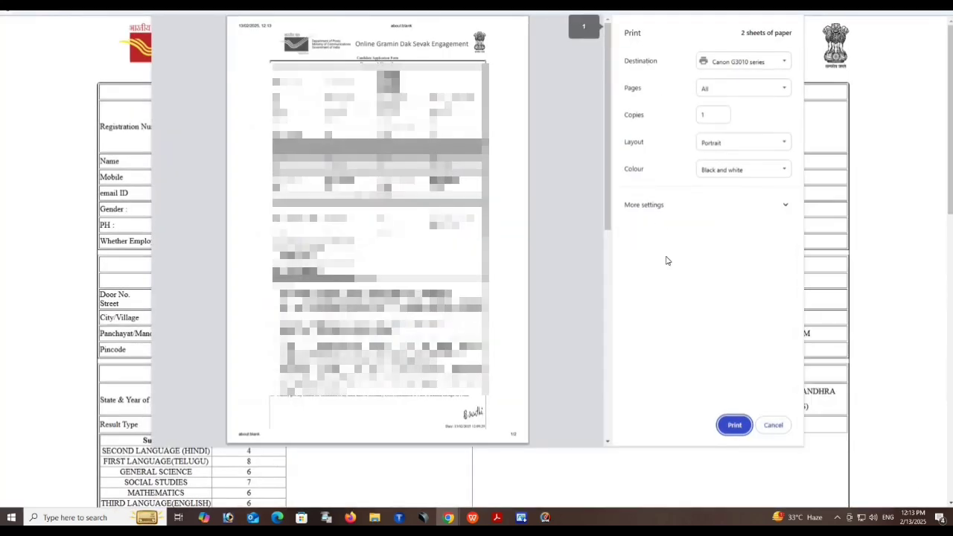
{"action": "left_click", "coordinate": [736, 425]}
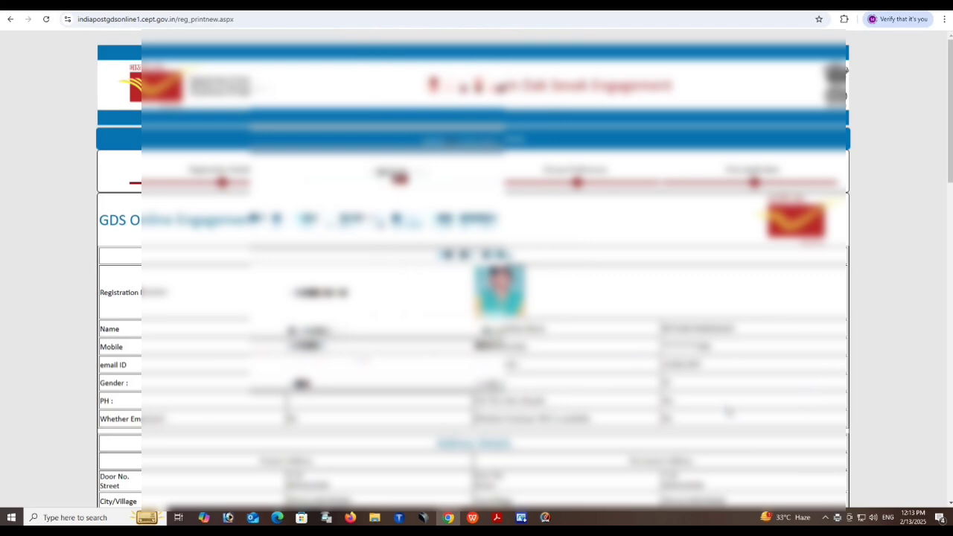
{"action": "scroll", "coordinate": [719, 382], "scroll_direction": "down", "scroll_amount": 10}
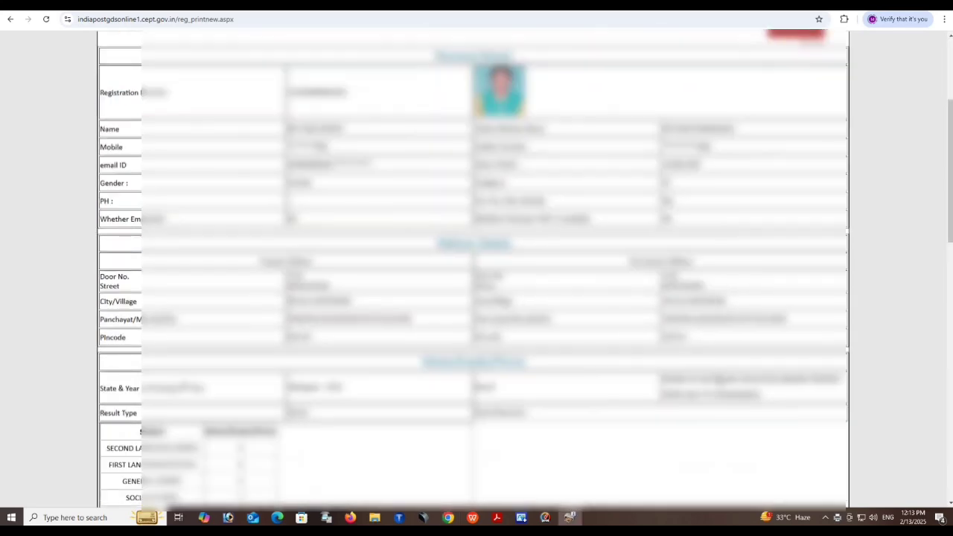
{"action": "scroll", "coordinate": [719, 382], "scroll_direction": "down", "scroll_amount": 3}
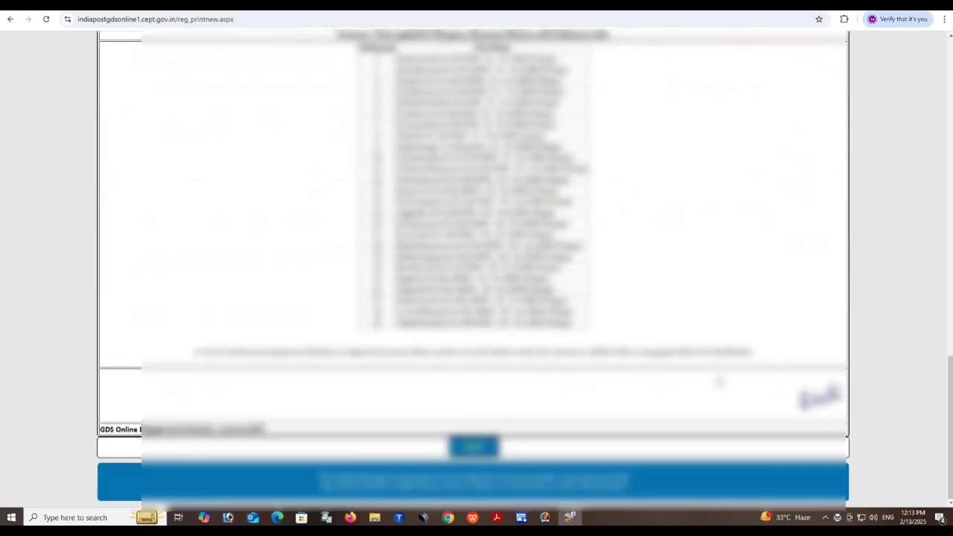
{"action": "scroll", "coordinate": [718, 382], "scroll_direction": "up", "scroll_amount": 5}
{"action": "scroll", "coordinate": [719, 381], "scroll_direction": "down", "scroll_amount": 5}
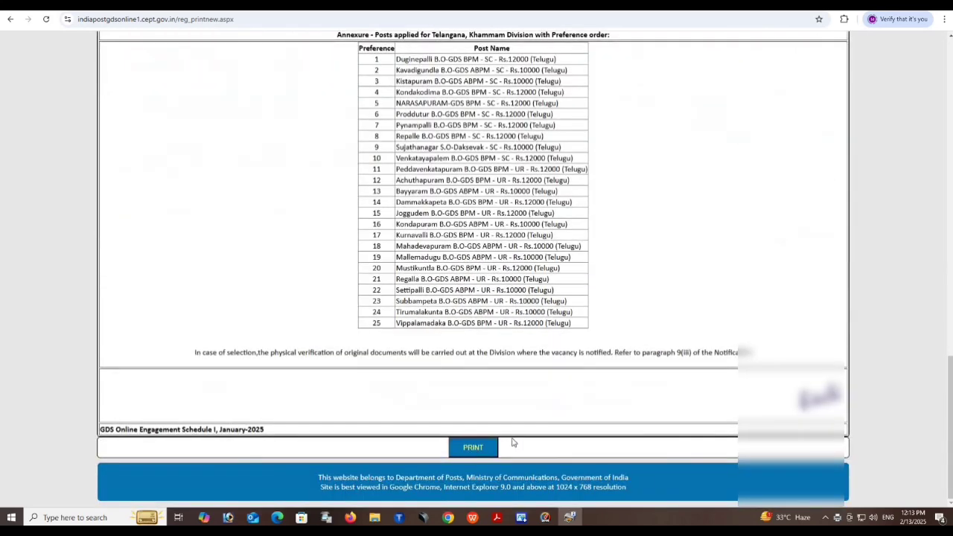
{"action": "left_click", "coordinate": [483, 446]}
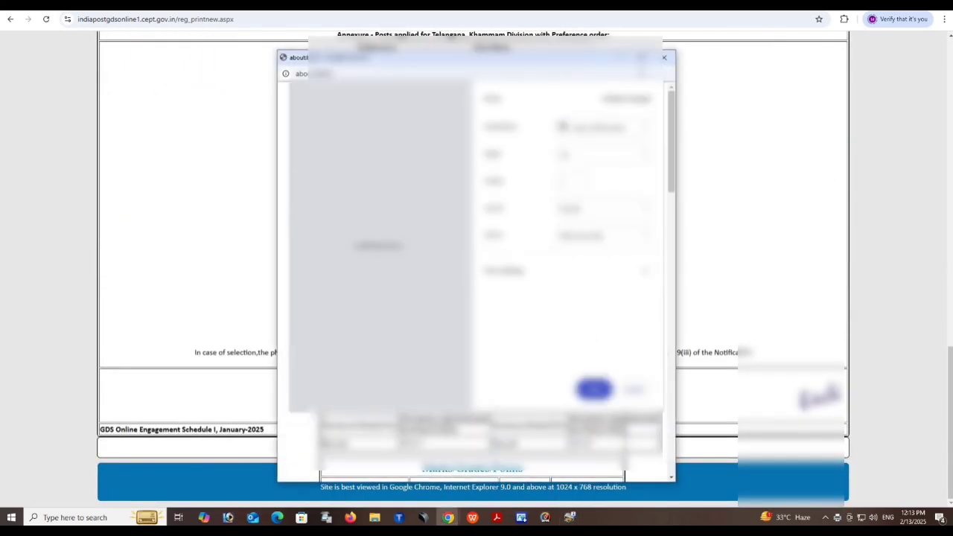